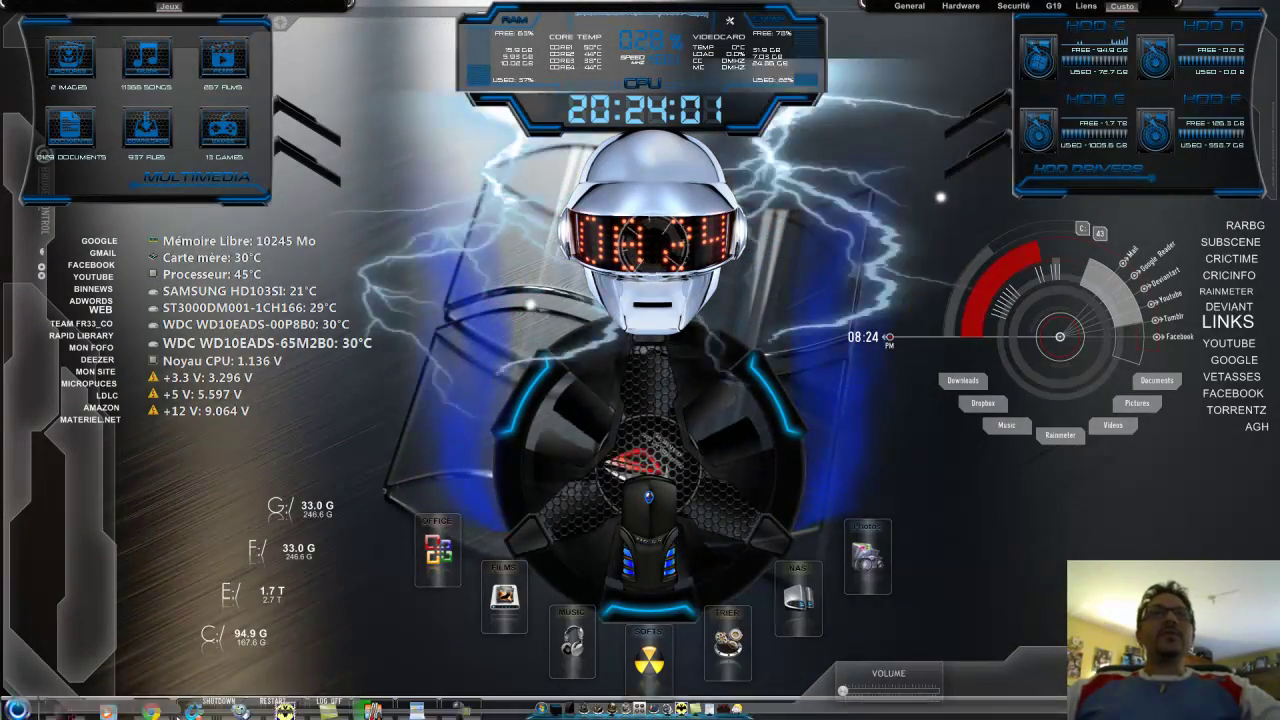
- Open the Computer window to view the drives, and minimise it
left_click(19, 708)
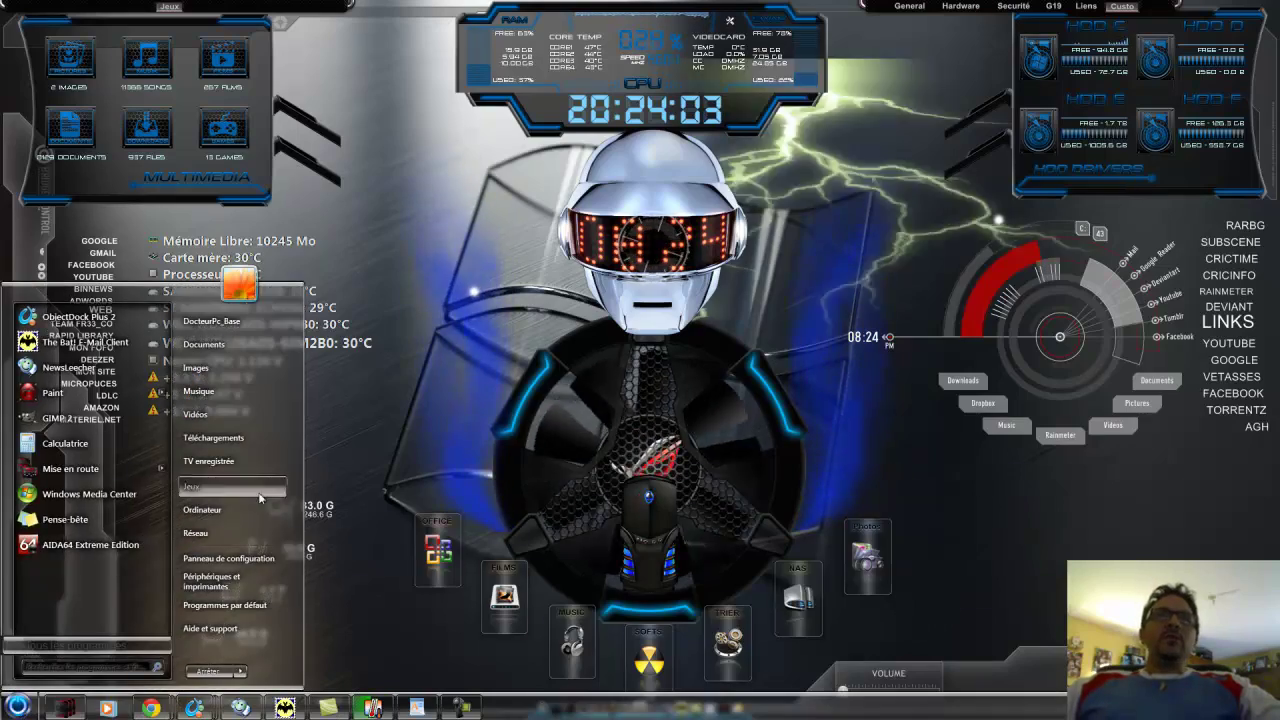
left_click(202, 509)
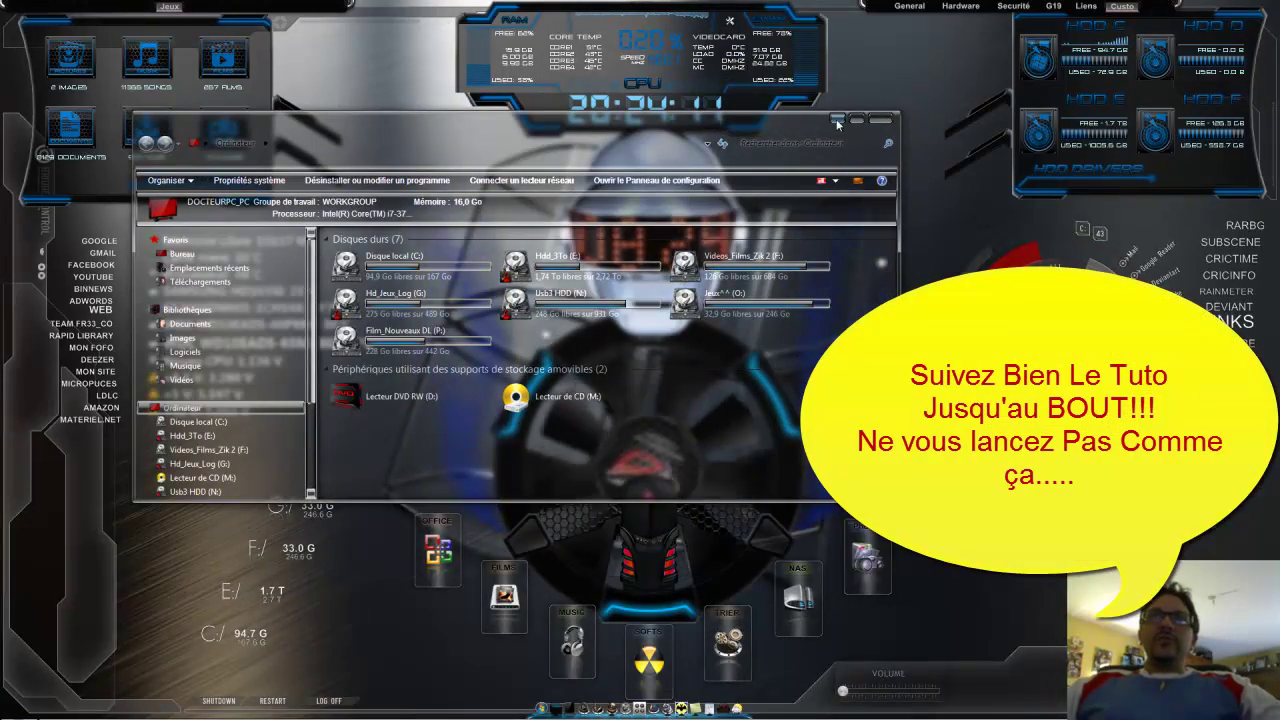
left_click(837, 121)
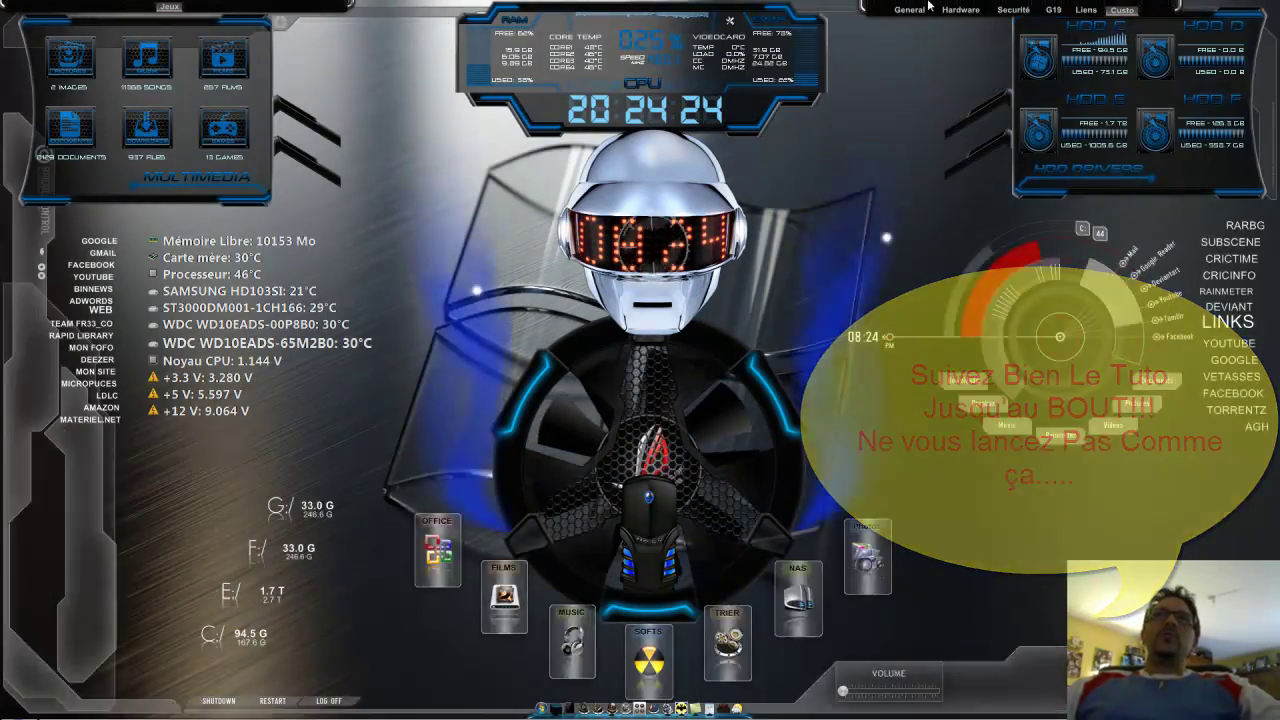
- Open the desktop file Nouveau document texte in WordPad and bring its window back to the front
mouse_move(935, 16)
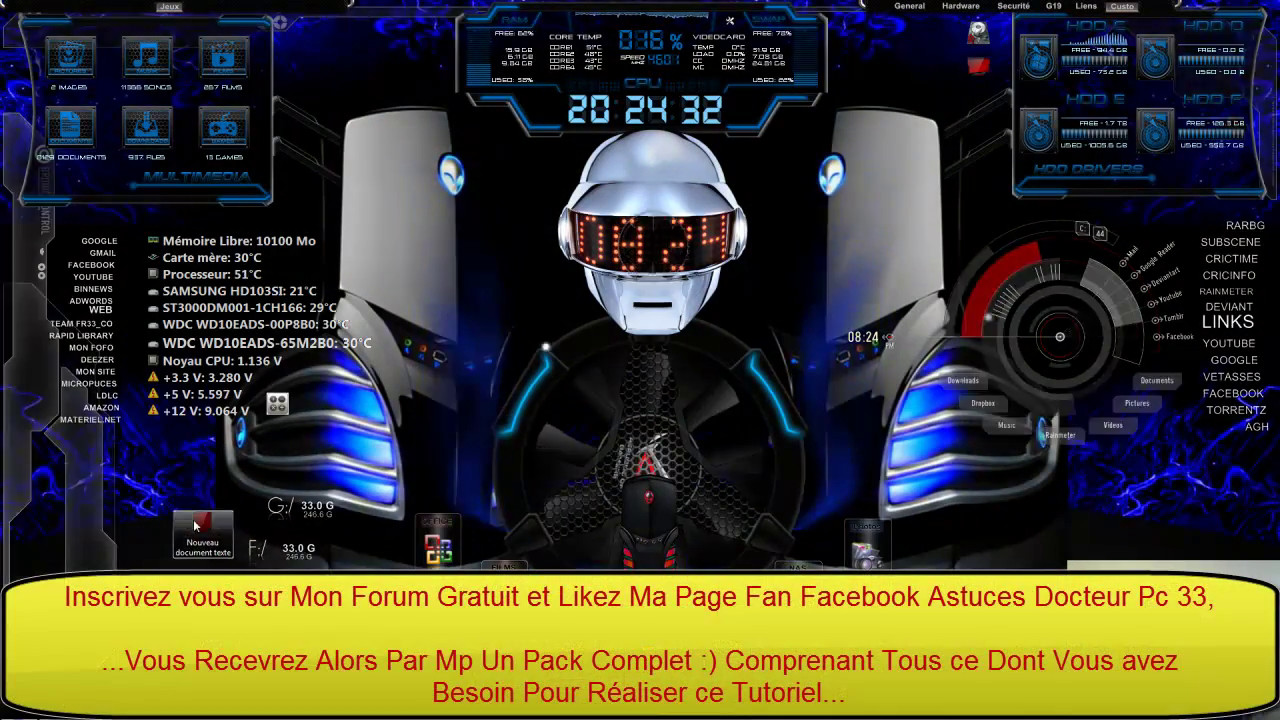
double_click(196, 526)
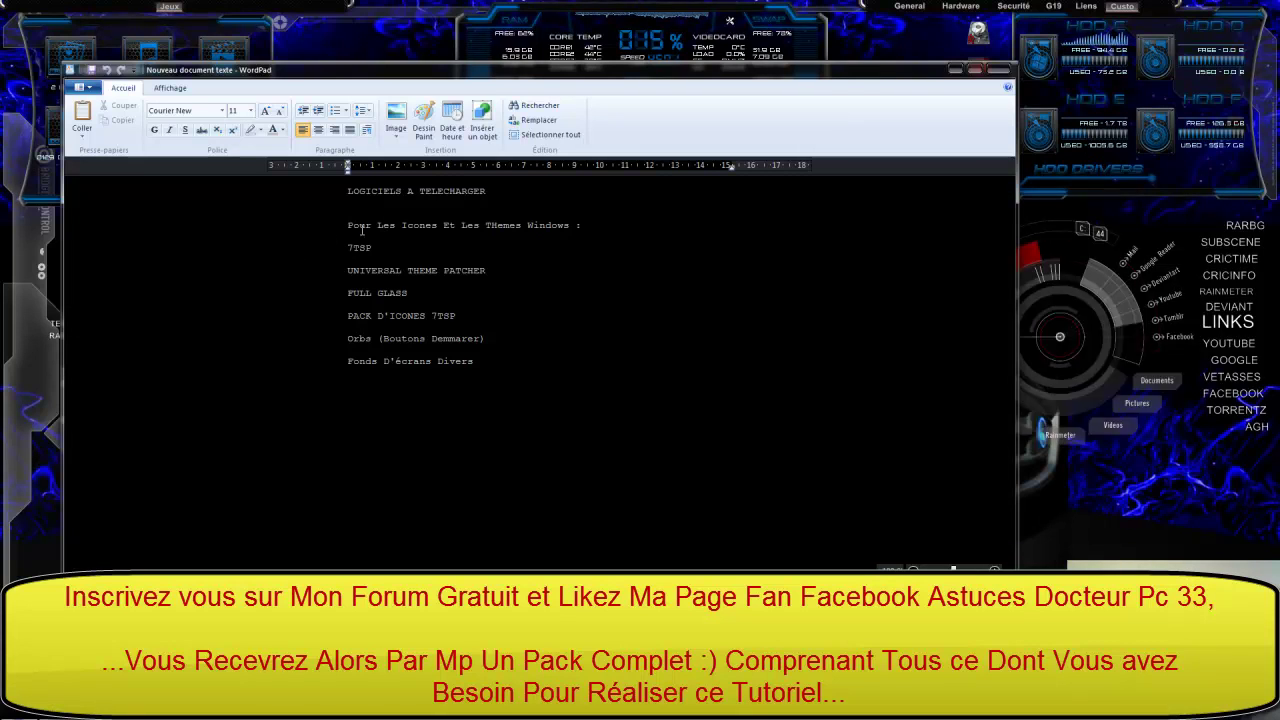
left_click(983, 76)
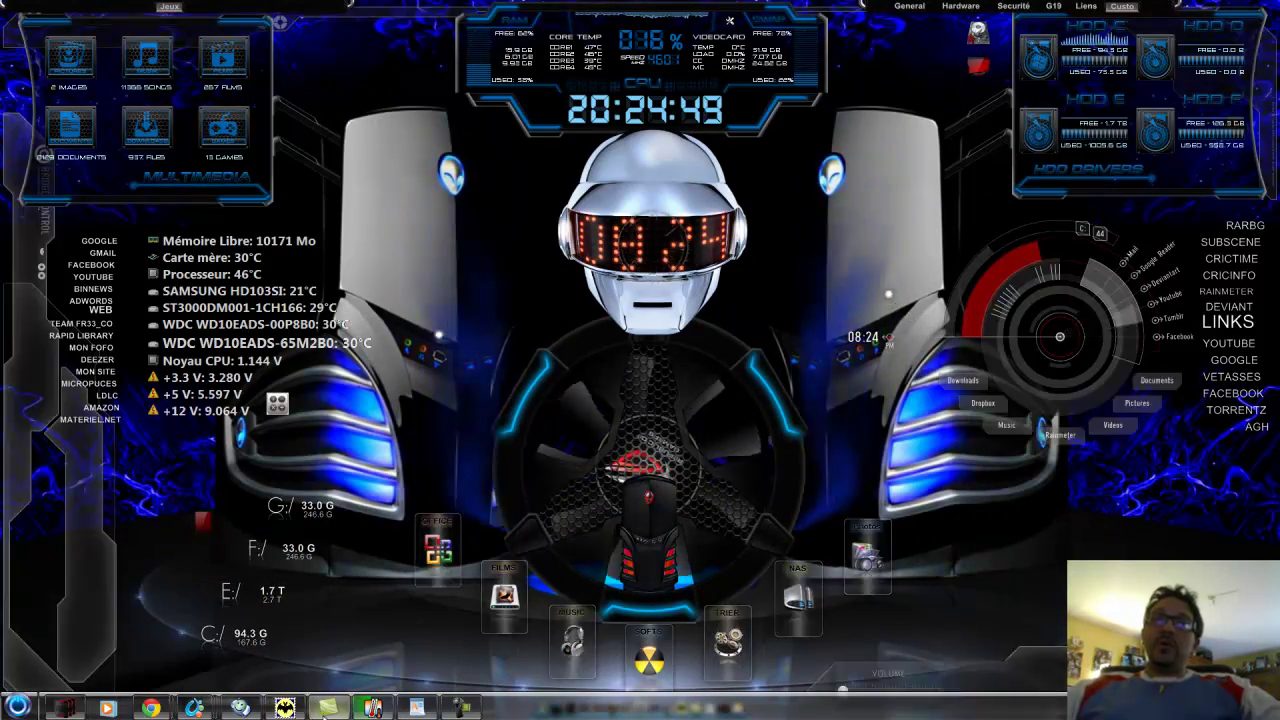
mouse_move(285, 706)
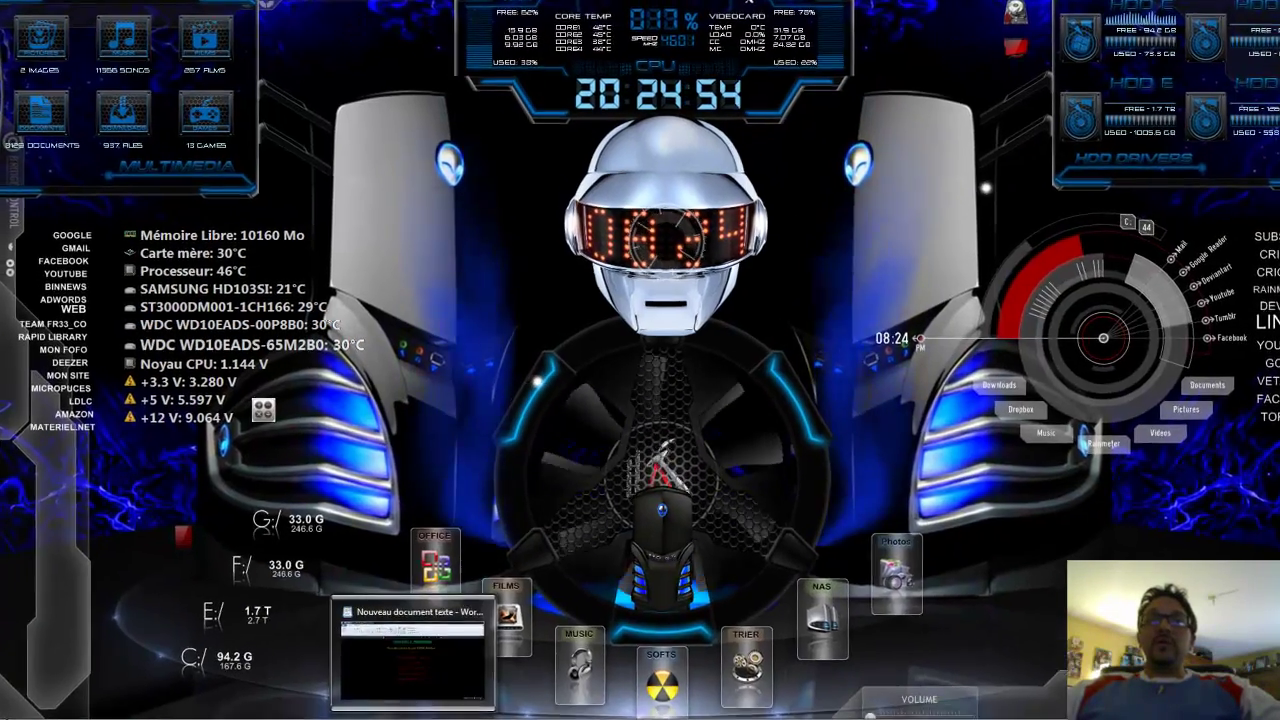
left_click(417, 706)
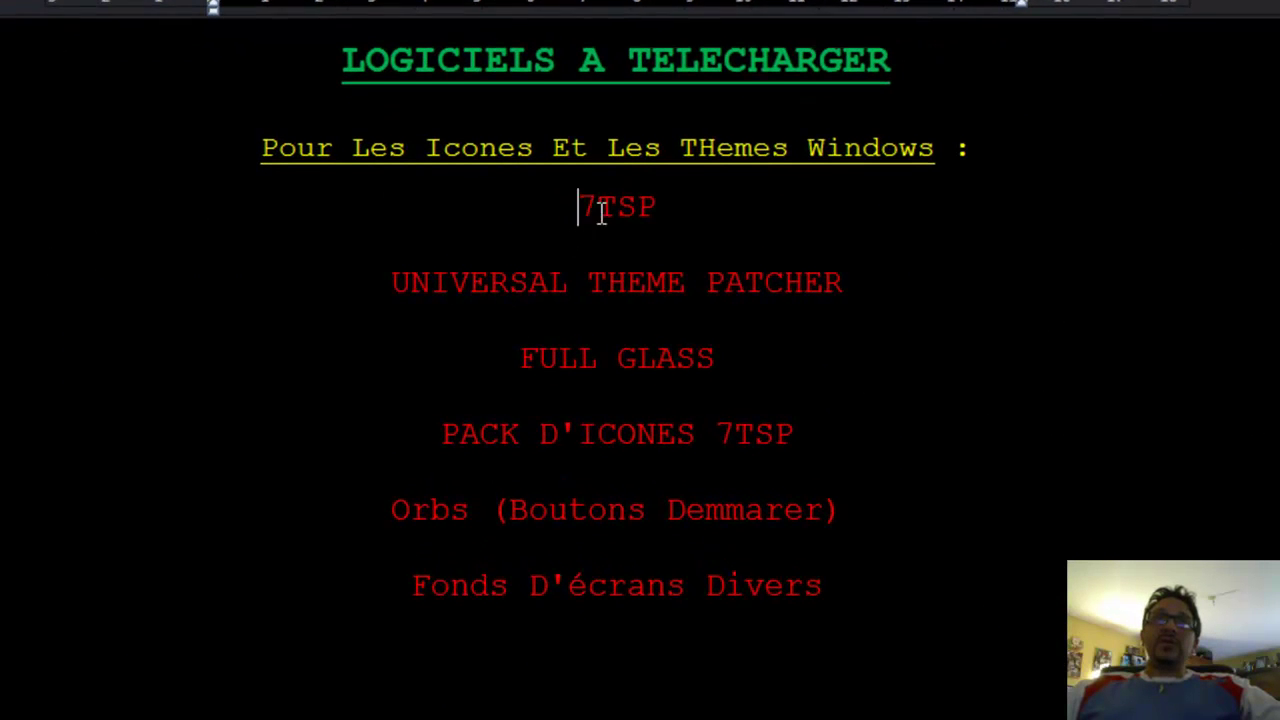
- Go through the listed software to download, highlighting entries such as Fonds D'écrans Divers, and minimise the document
double_click(585, 211)
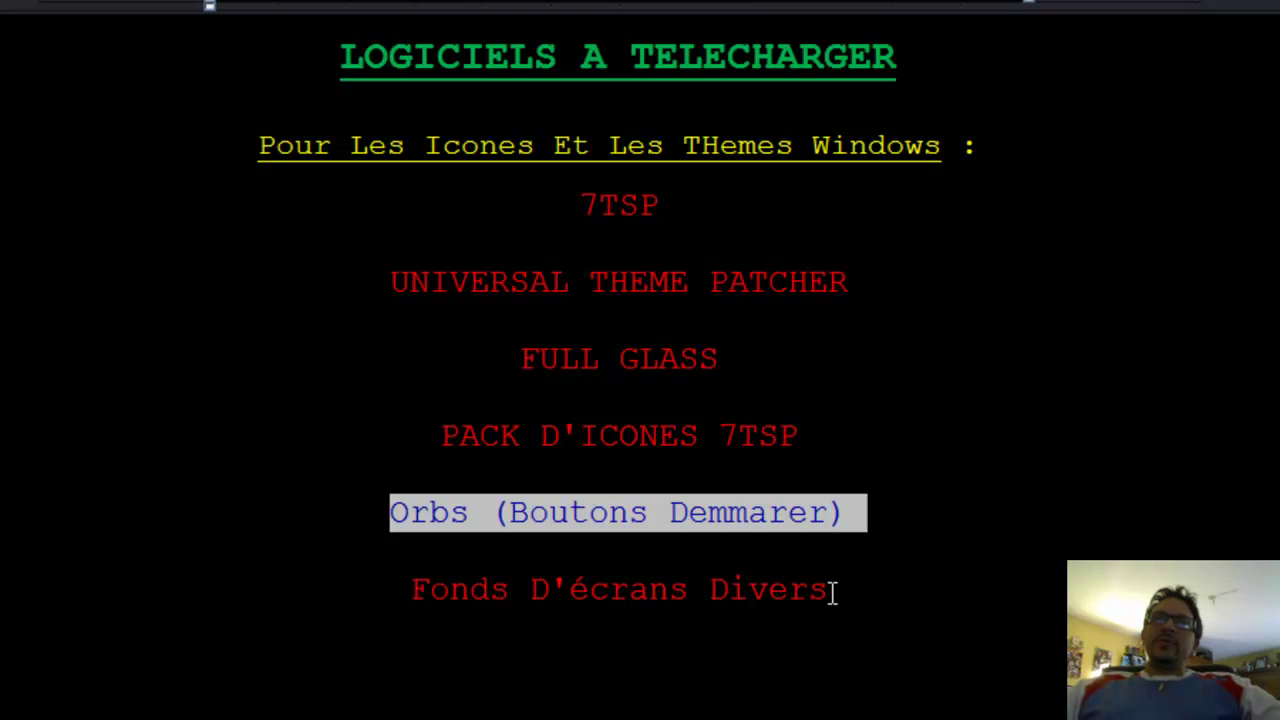
left_click_drag(843, 599, 577, 590)
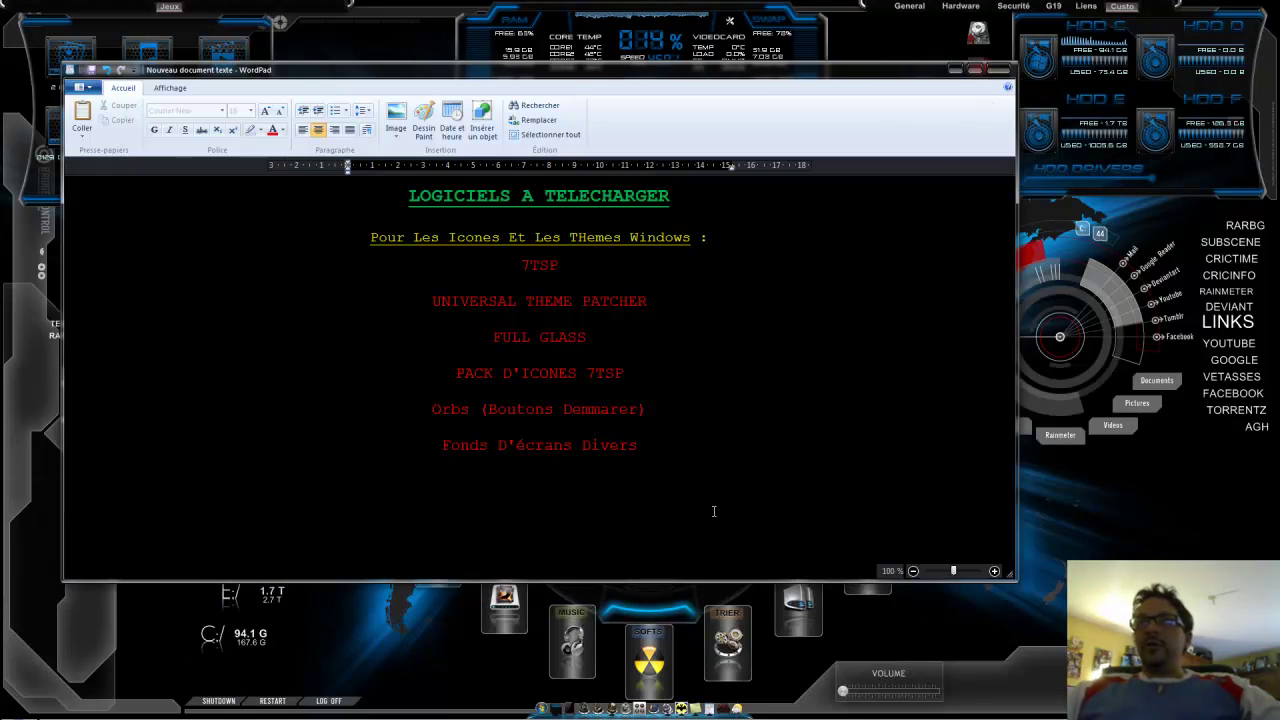
left_click_drag(884, 72, 847, 112)
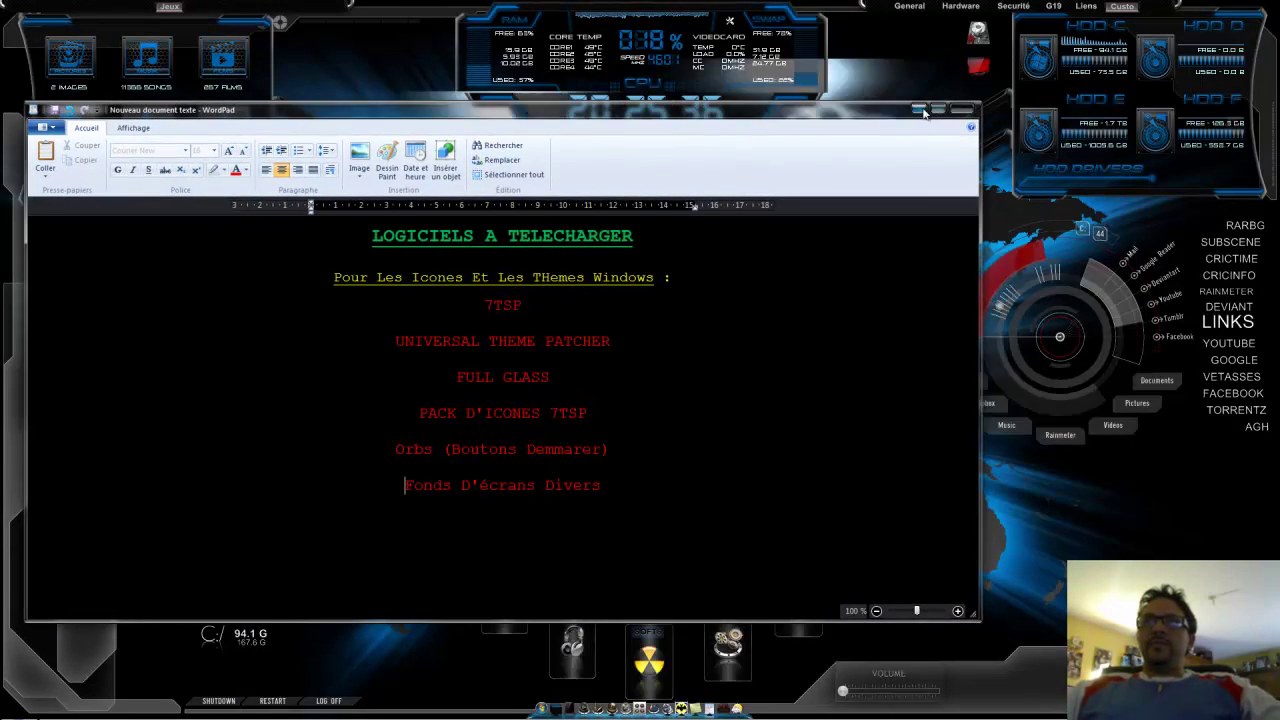
left_click(924, 110)
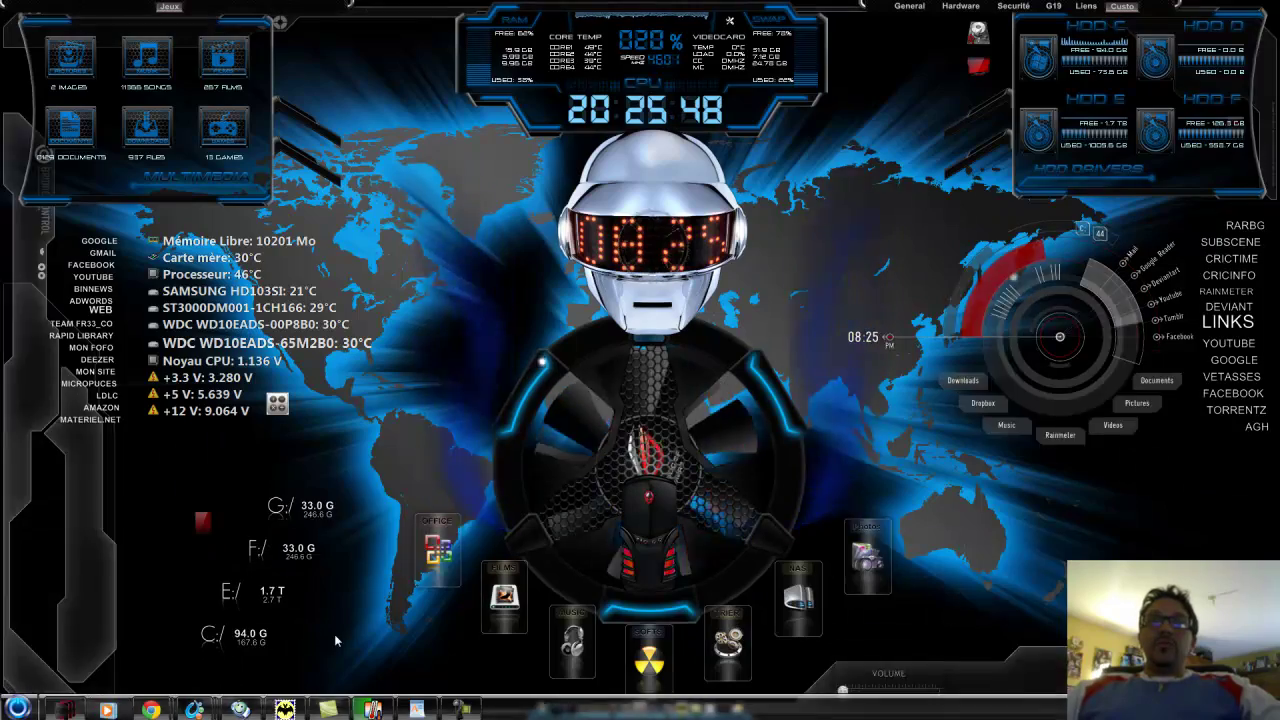
- Browse the installed Windows themes in the desktop personalisation window, and minimise it
left_click(380, 625)
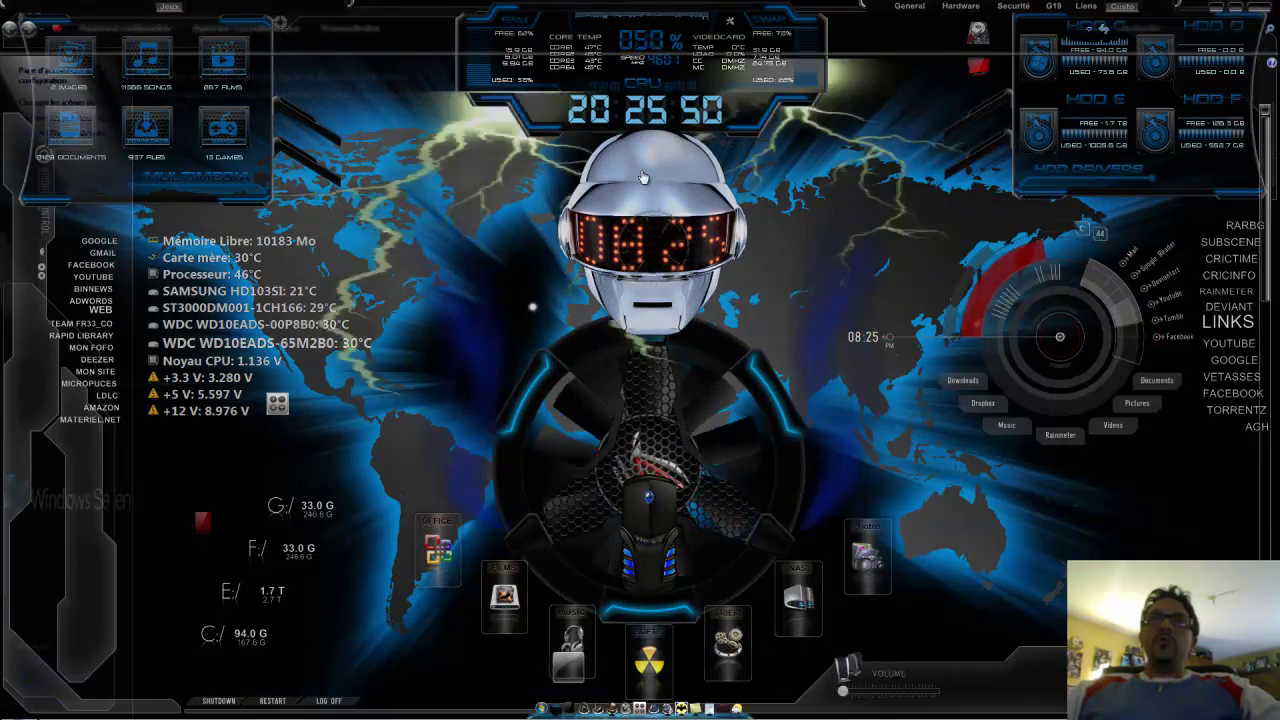
scroll(567, 507, "down", 3)
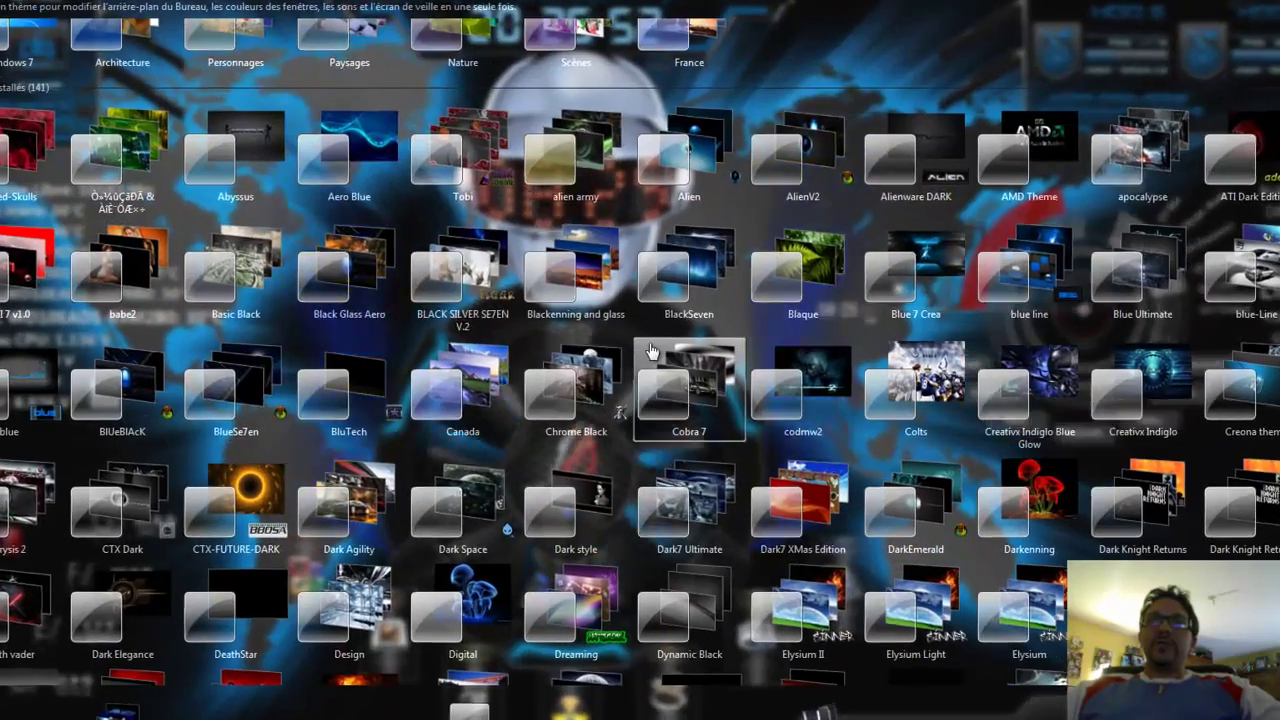
scroll(580, 470, "down", 1)
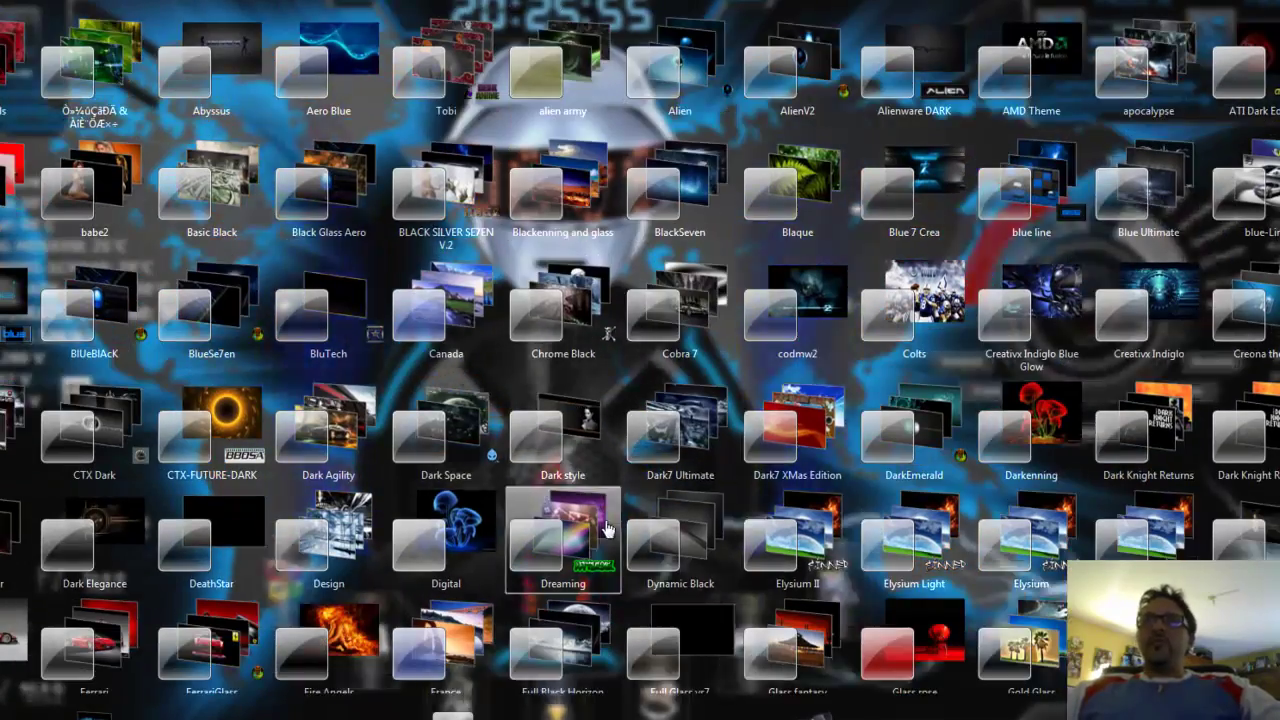
scroll(592, 527, "down", 8)
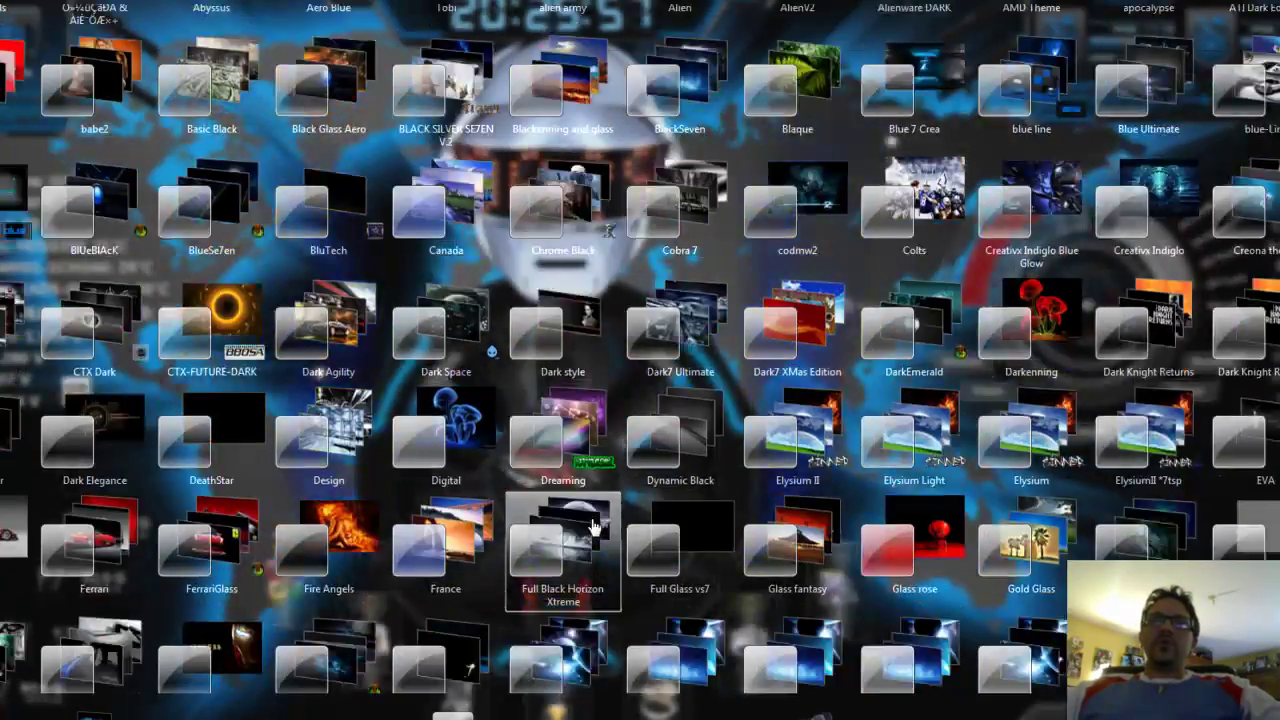
scroll(592, 527, "down", 5)
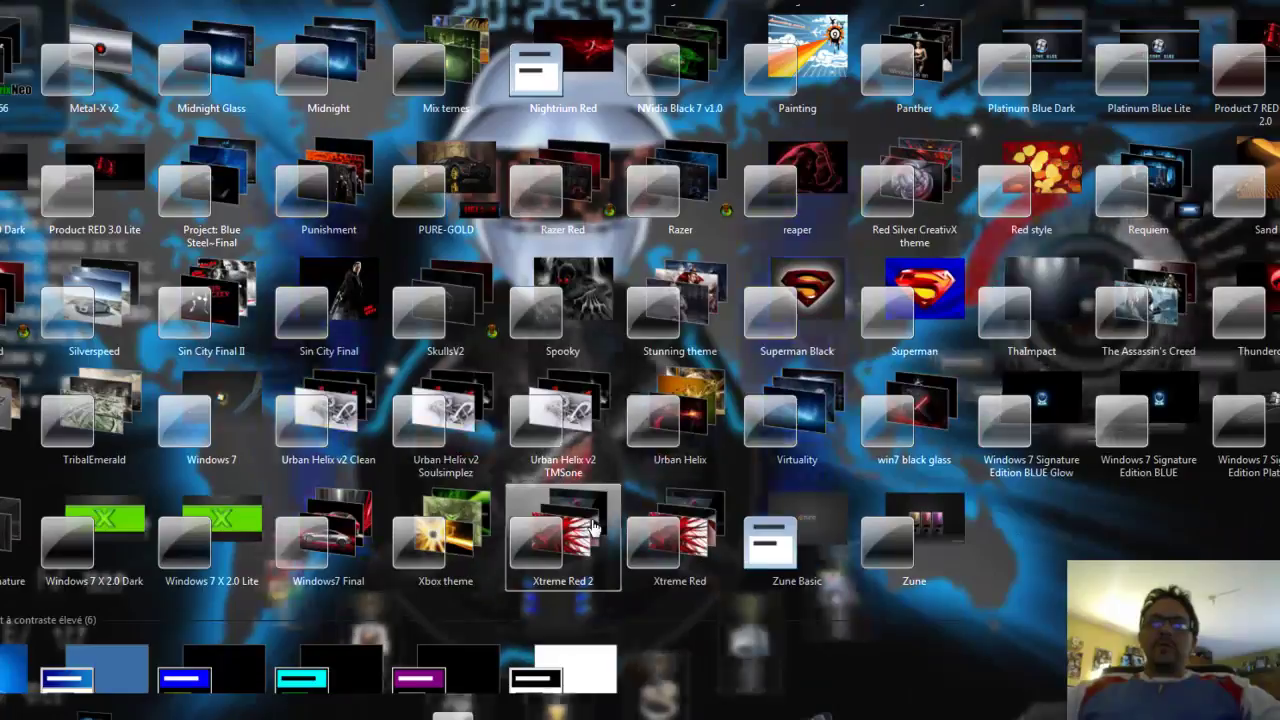
scroll(592, 527, "up", 6)
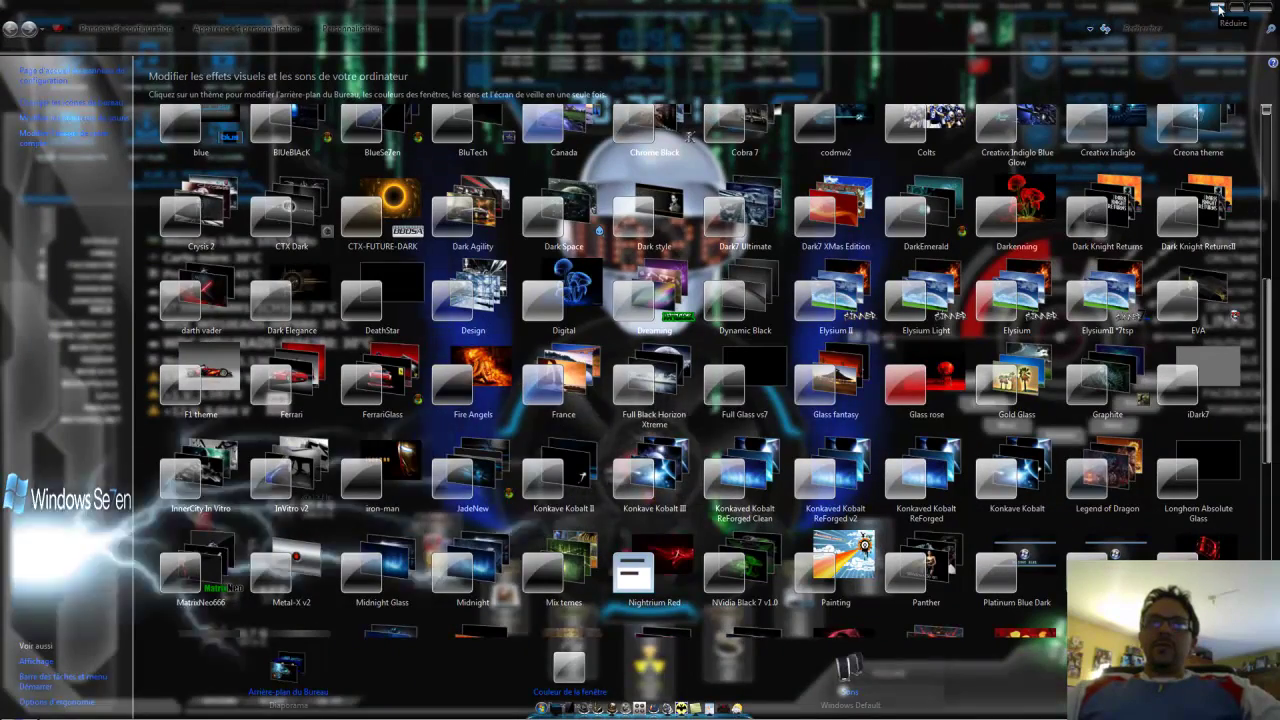
left_click(1219, 10)
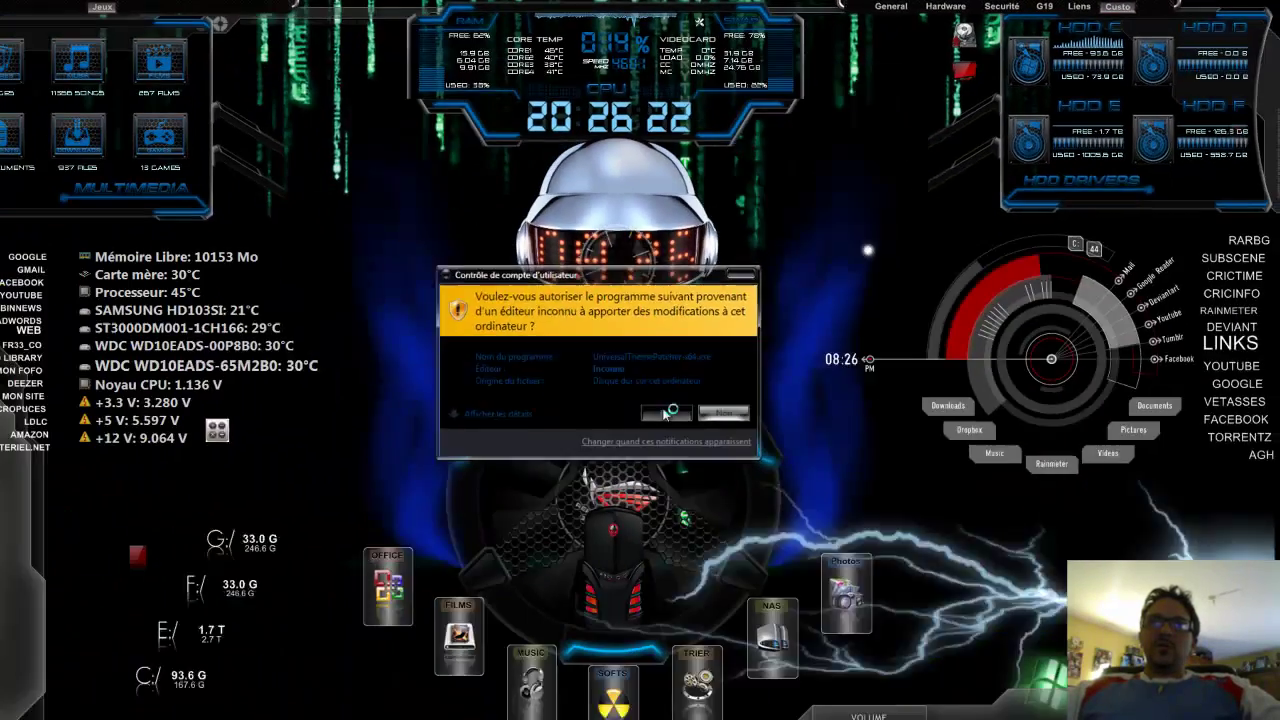
- Run Universal Theme Patcher with English as the interface language and display the detailed patch status of the system files
left_click(745, 405)
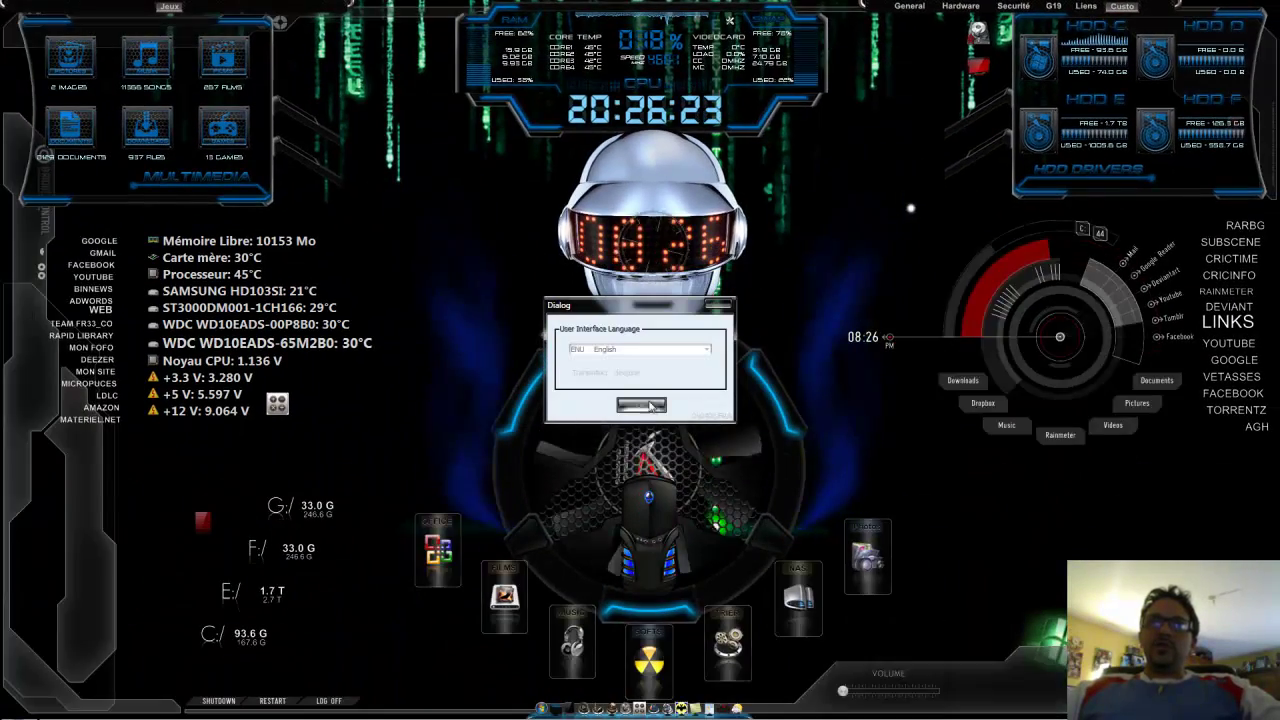
left_click(640, 349)
left_click(650, 392)
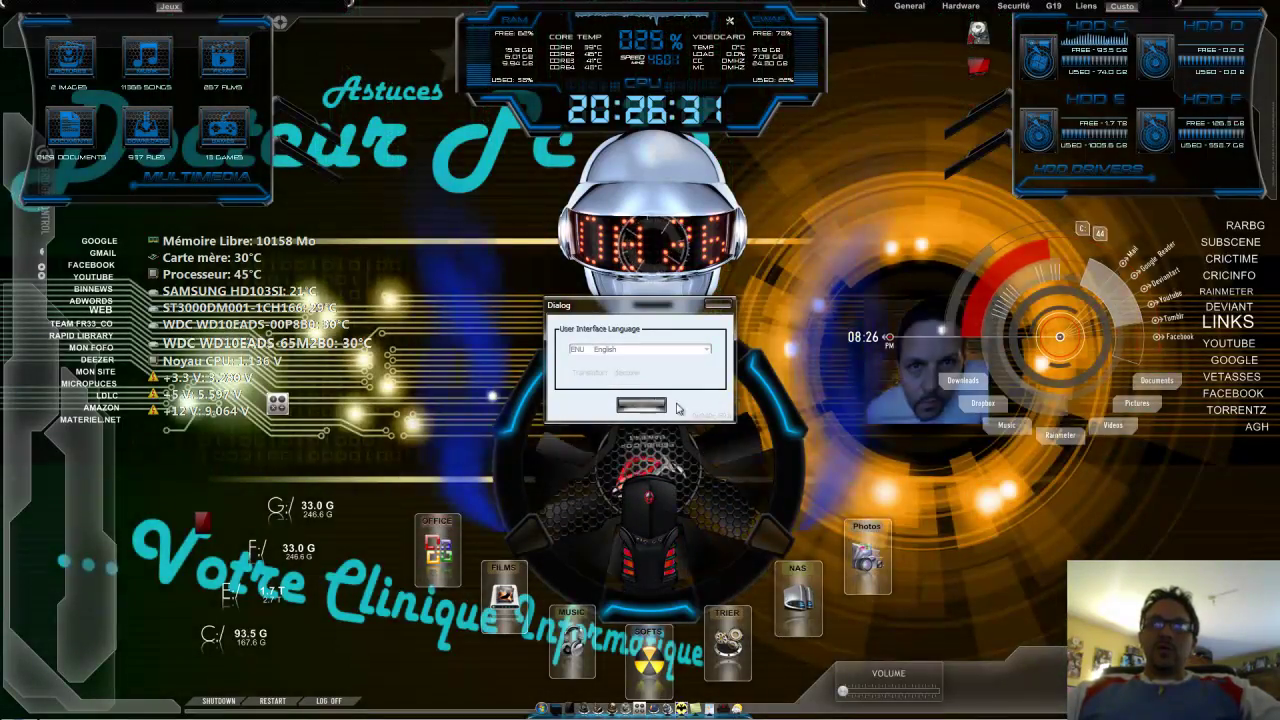
left_click(641, 404)
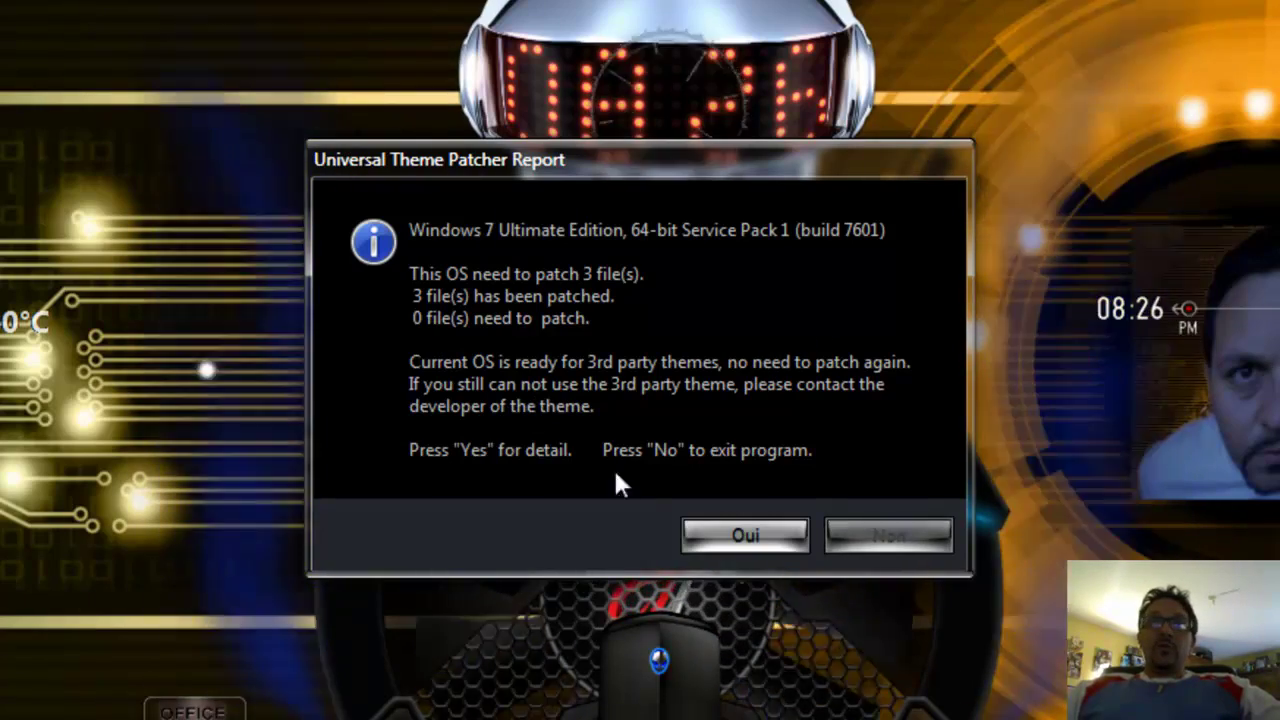
left_click(758, 536)
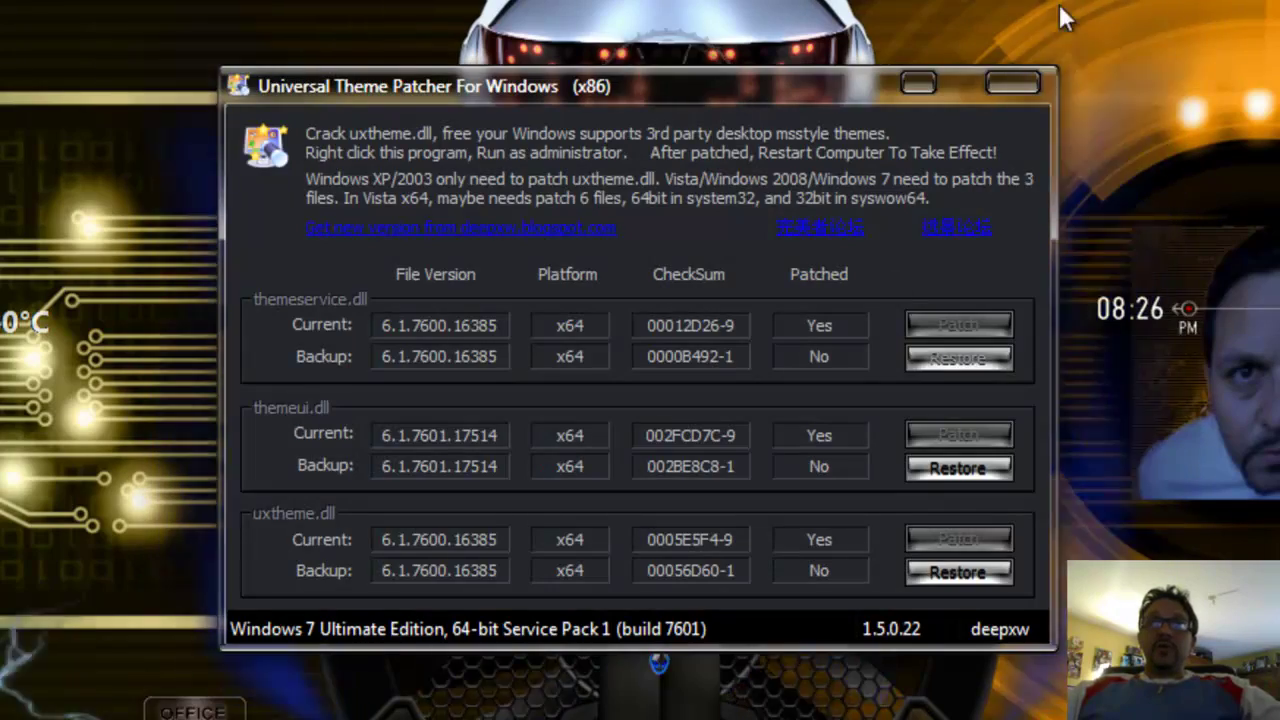
left_click_drag(764, 88, 747, 187)
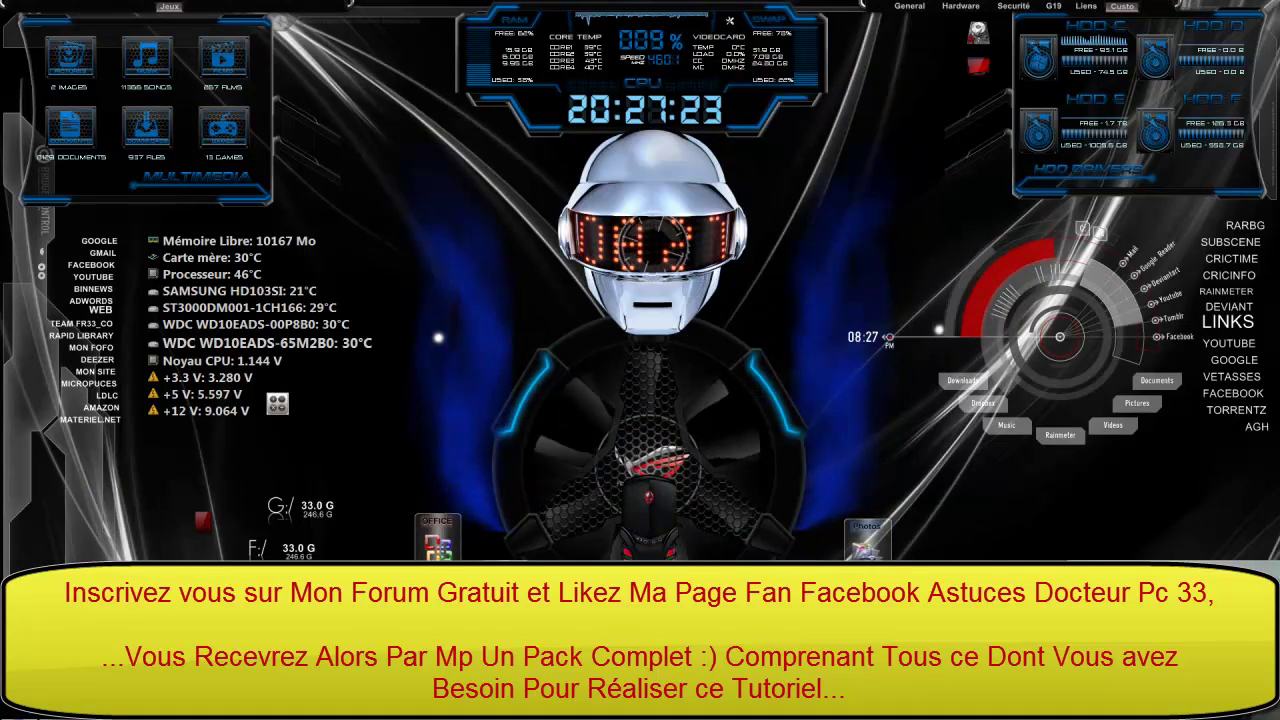
- Launch Se7en Theme Source Patcher from the custom desktop dock
mouse_move(989, 5)
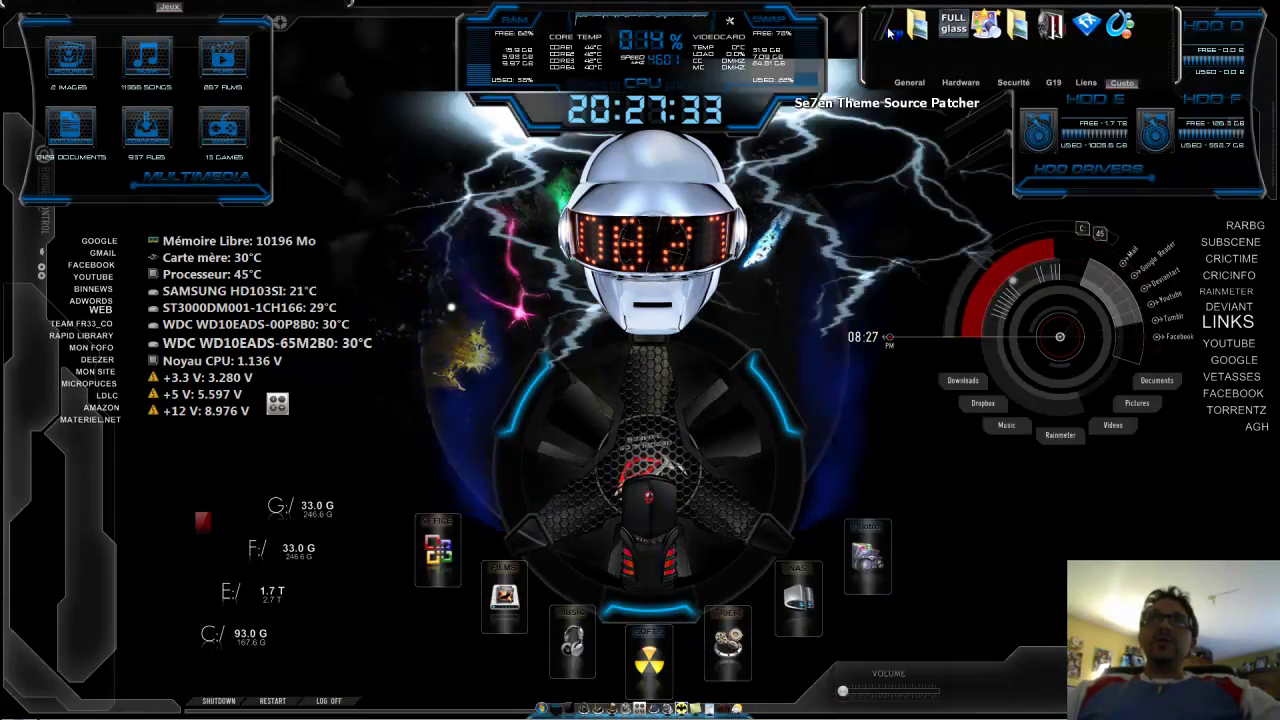
left_click(897, 47)
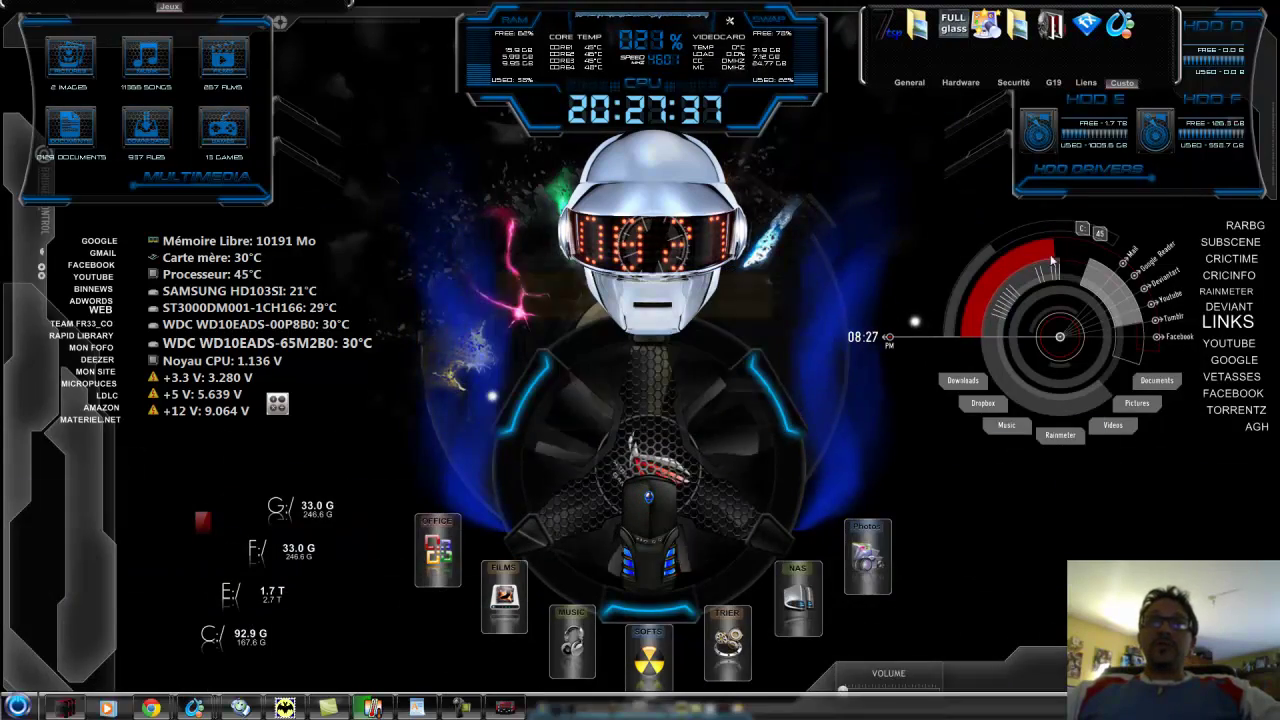
left_click(697, 387)
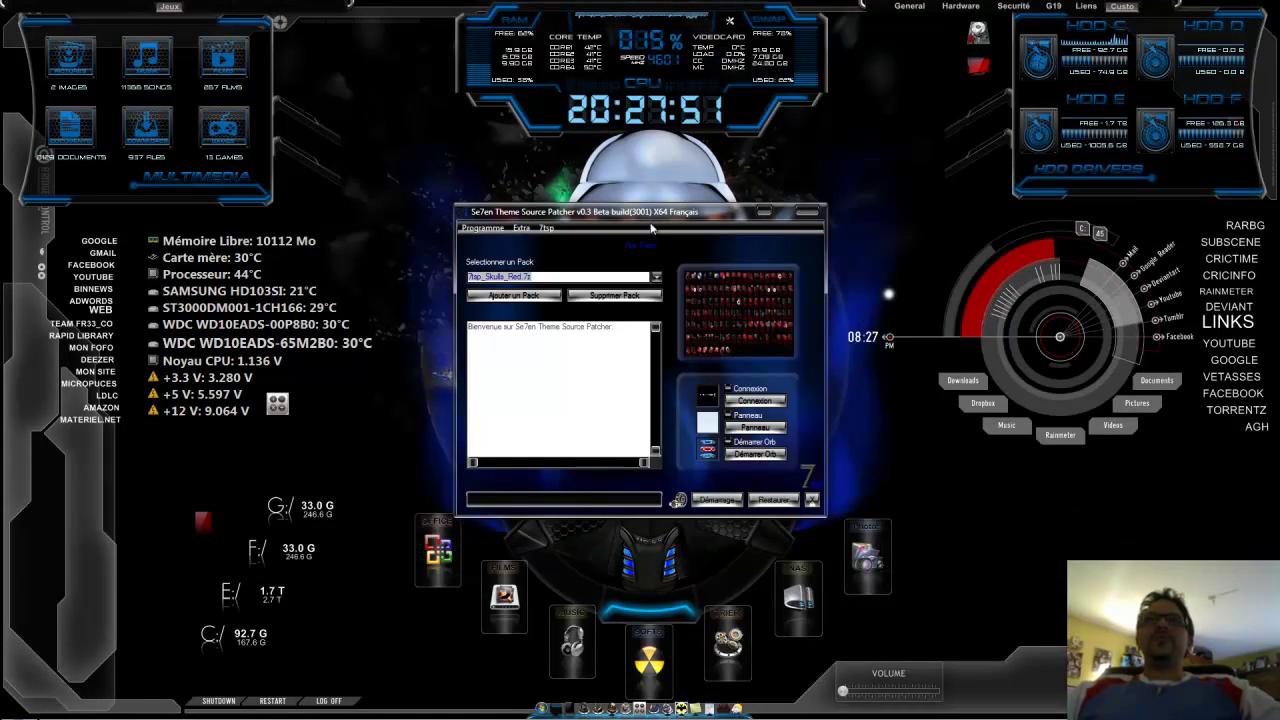
- Examine the patcher's option for adding an icon pack and check the software list in WordPad
left_click(513, 295)
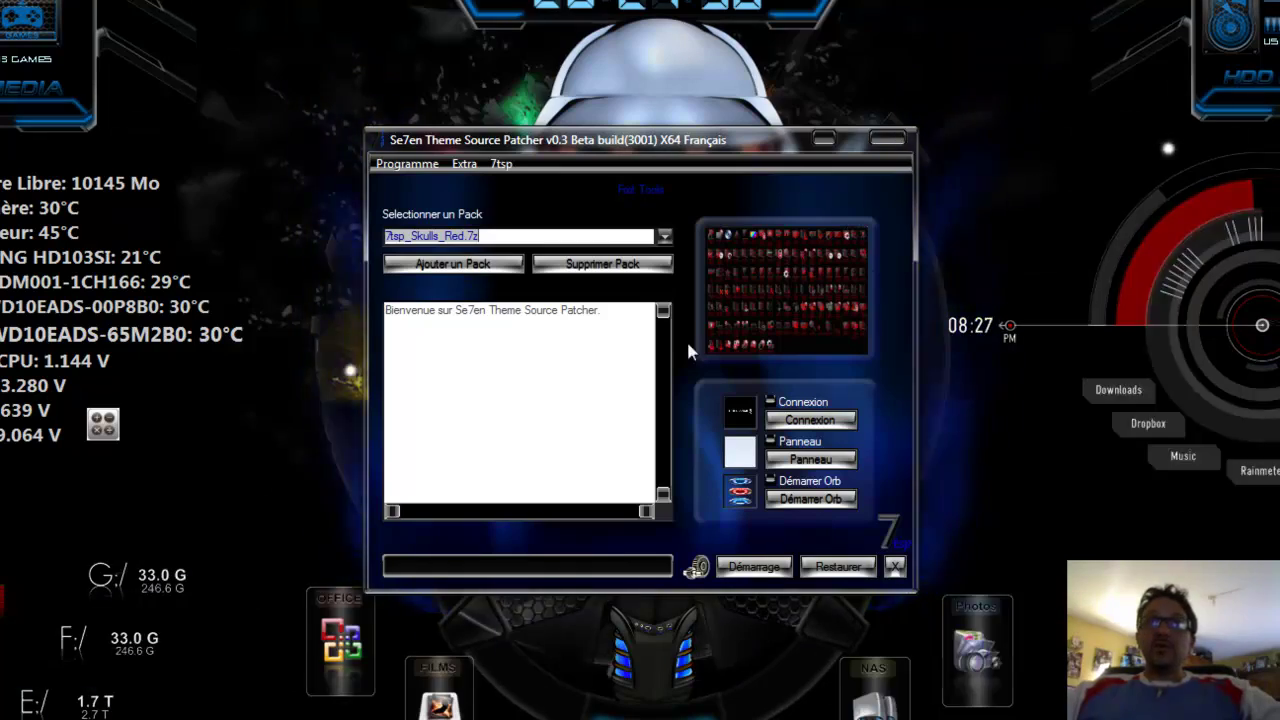
left_click(460, 268)
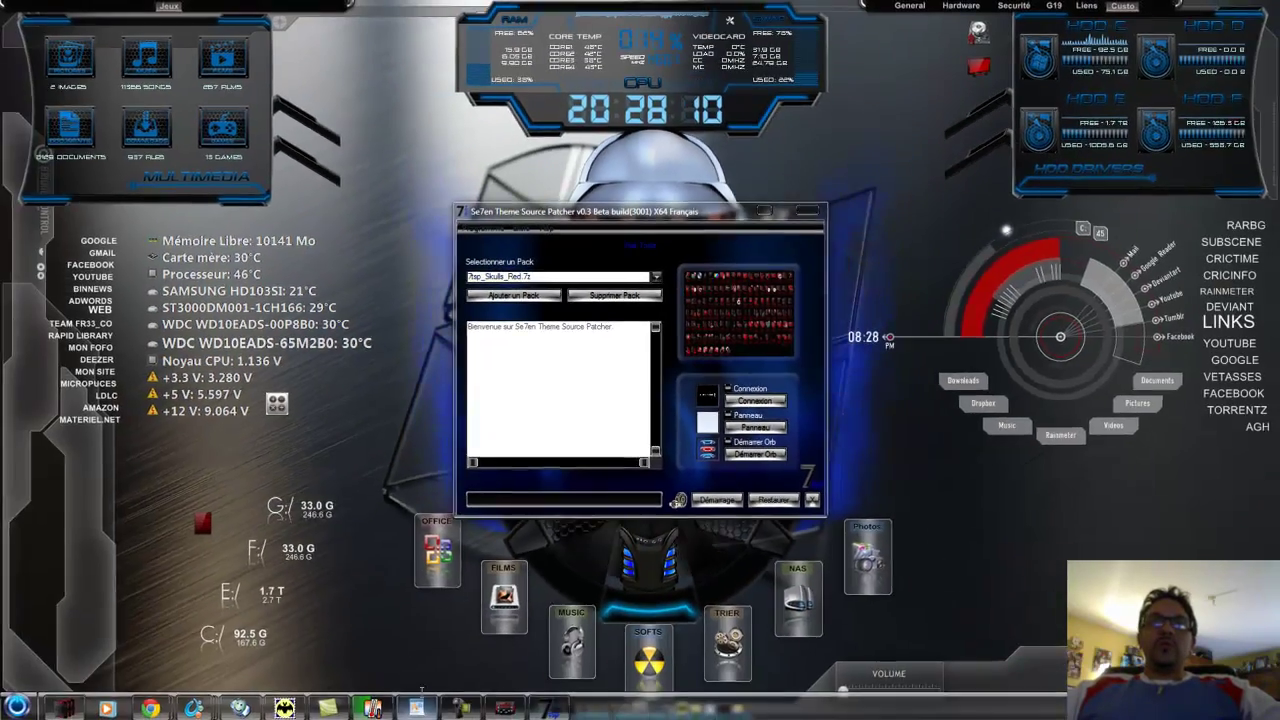
key("alt+Tab")
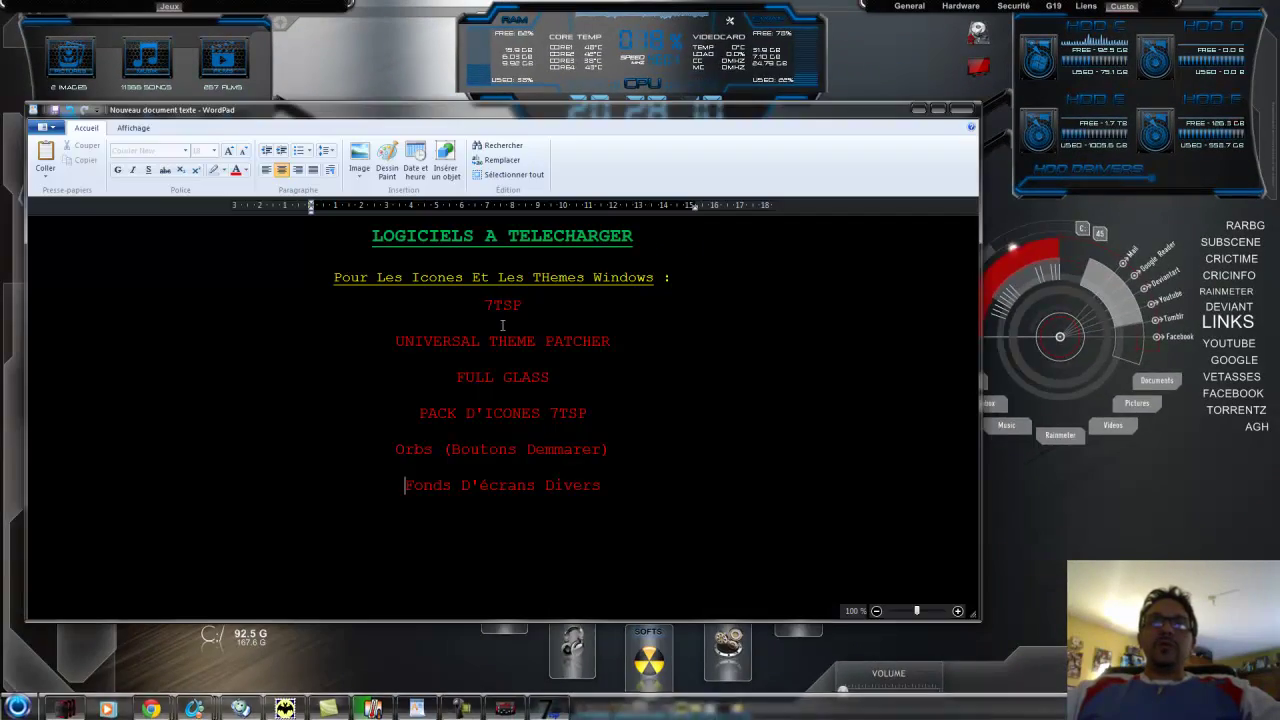
left_click(625, 410)
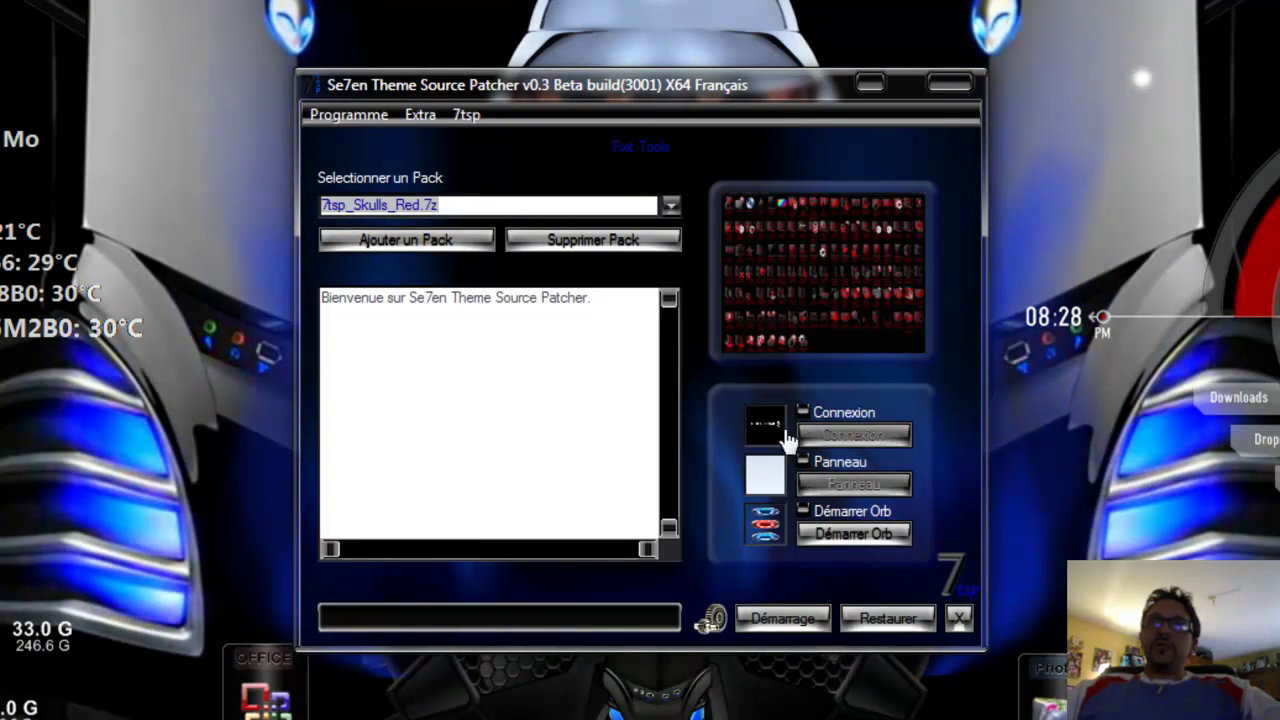
- Preview the start orb included in the 7tsp_Skulls_Red.7z pack, and close Se7en Theme Source Patcher
left_click(766, 527)
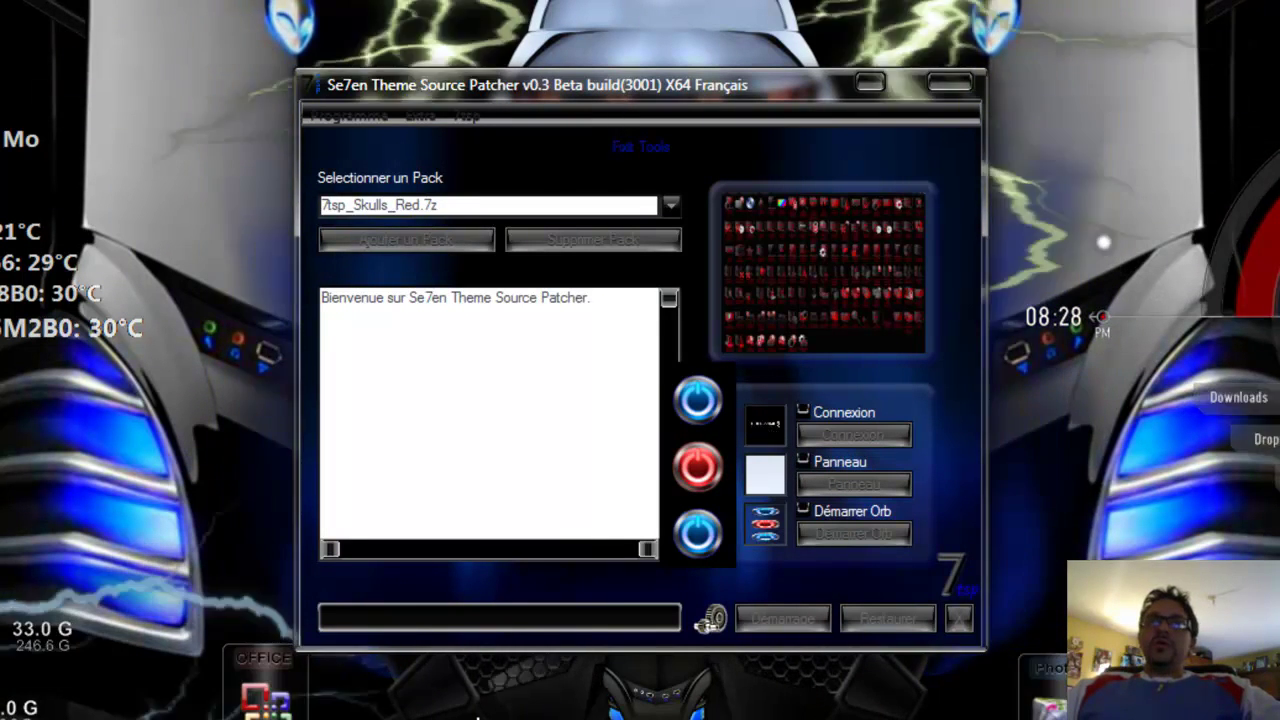
left_click_drag(701, 108, 484, 144)
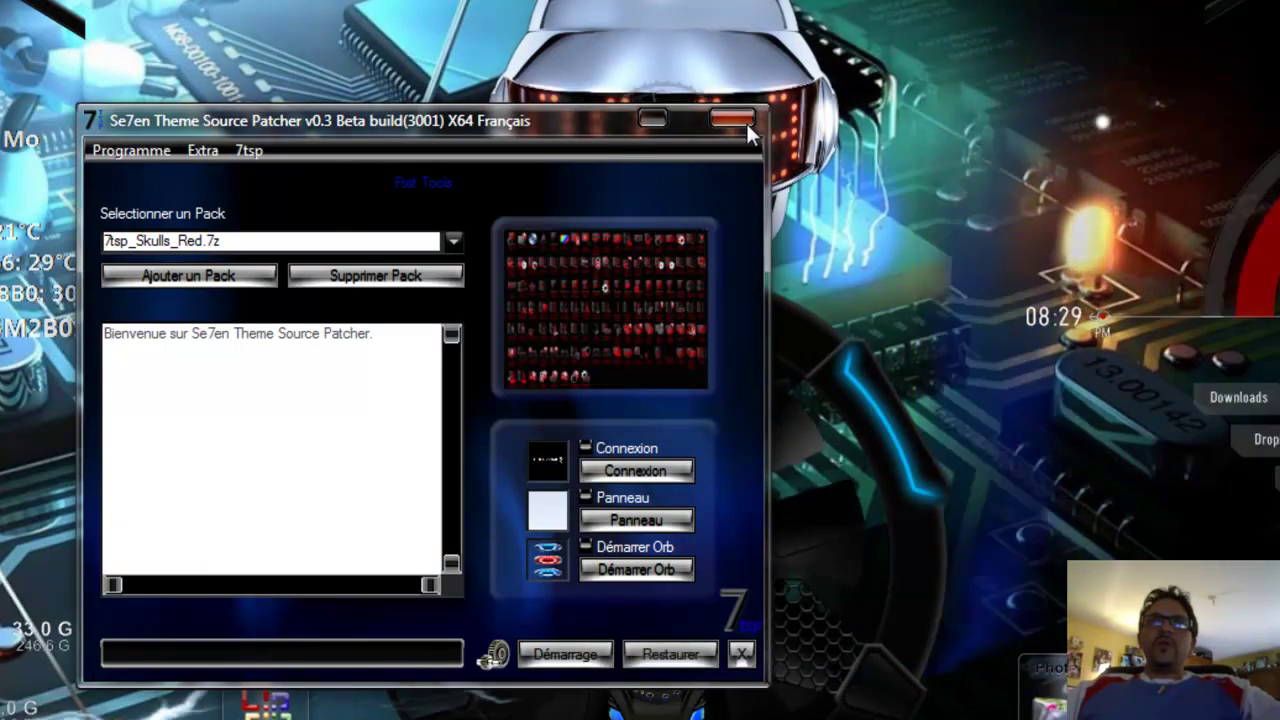
left_click(746, 121)
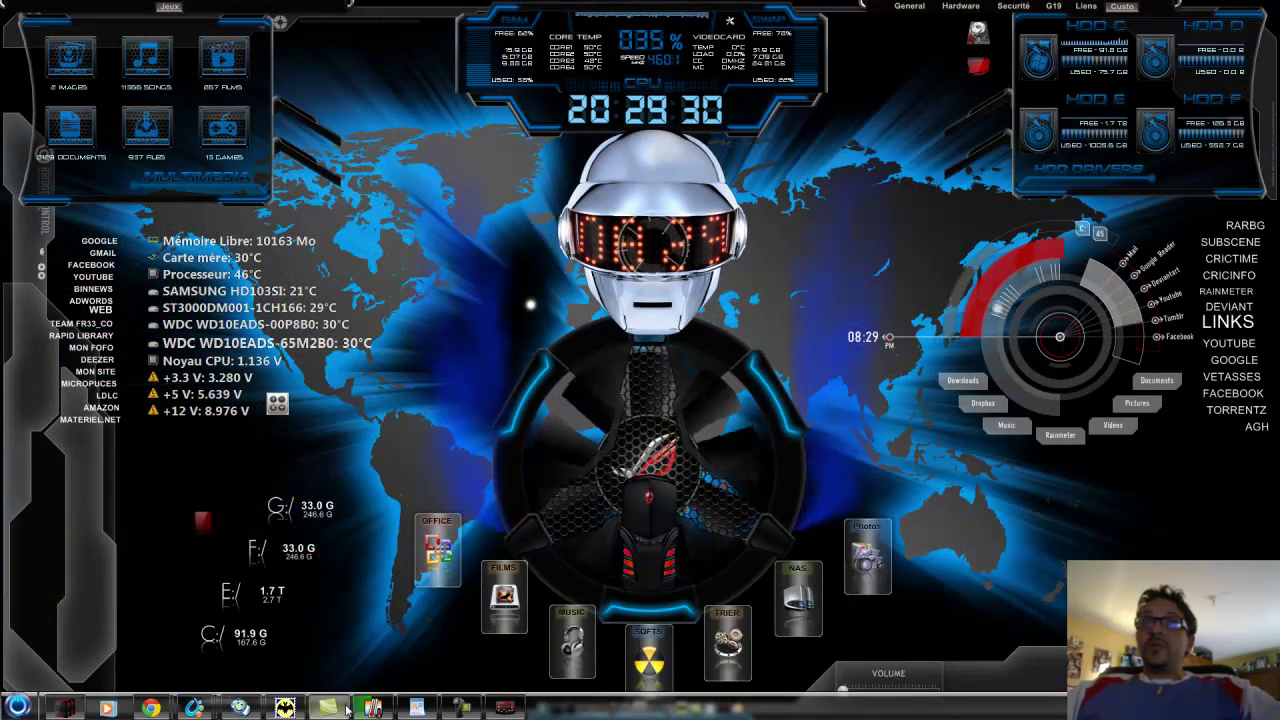
- Add the line "Mise a jour KB 971033" to the WordPad software list and highlight it
left_click(417, 707)
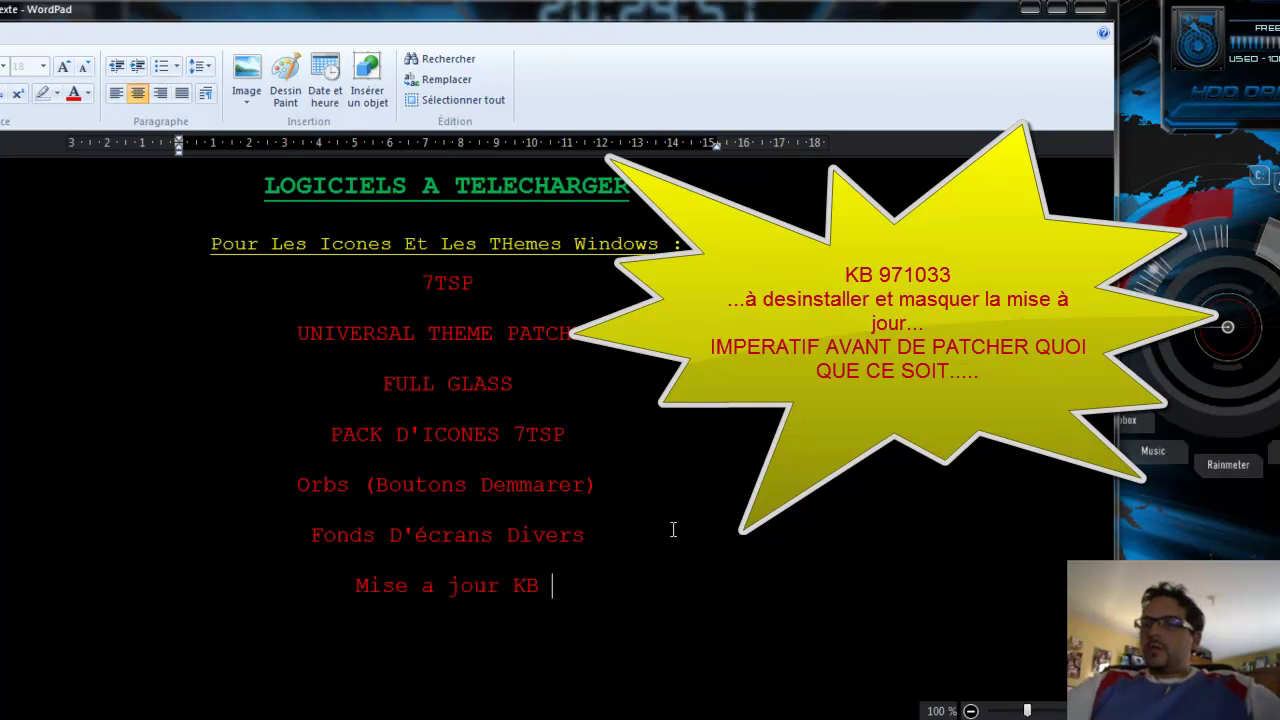
type("033")
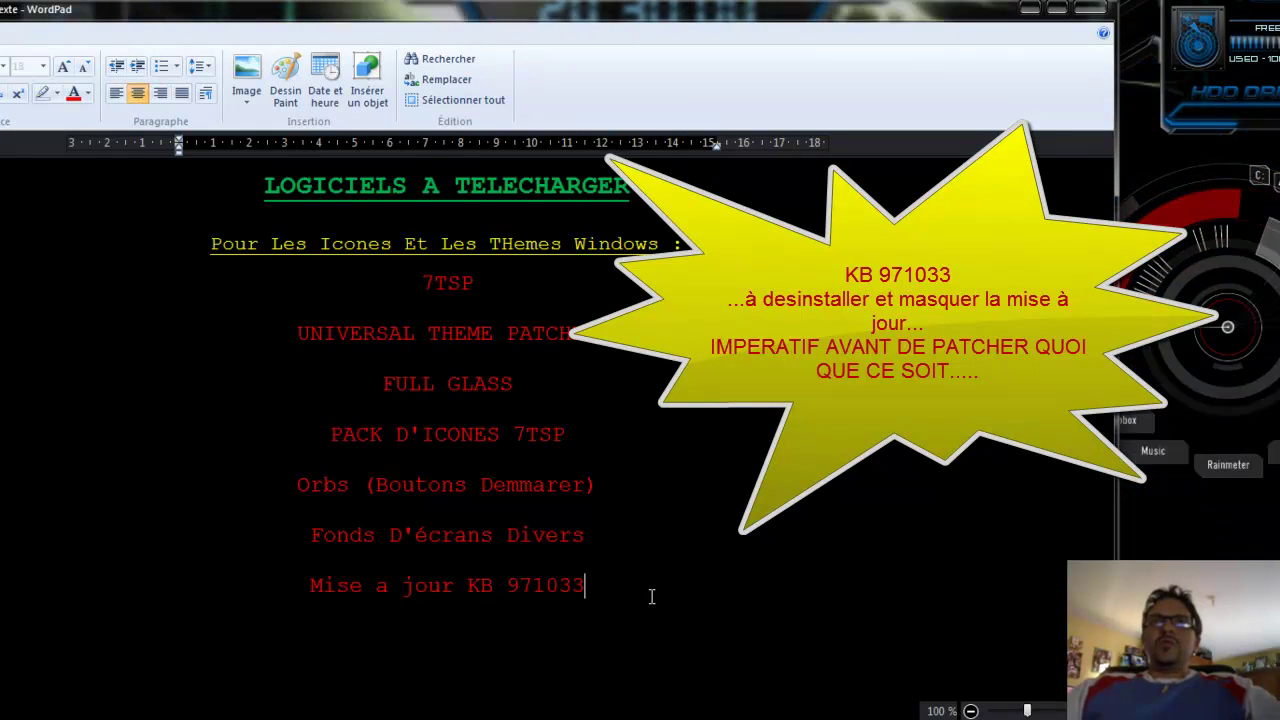
left_click_drag(400, 585, 308, 586)
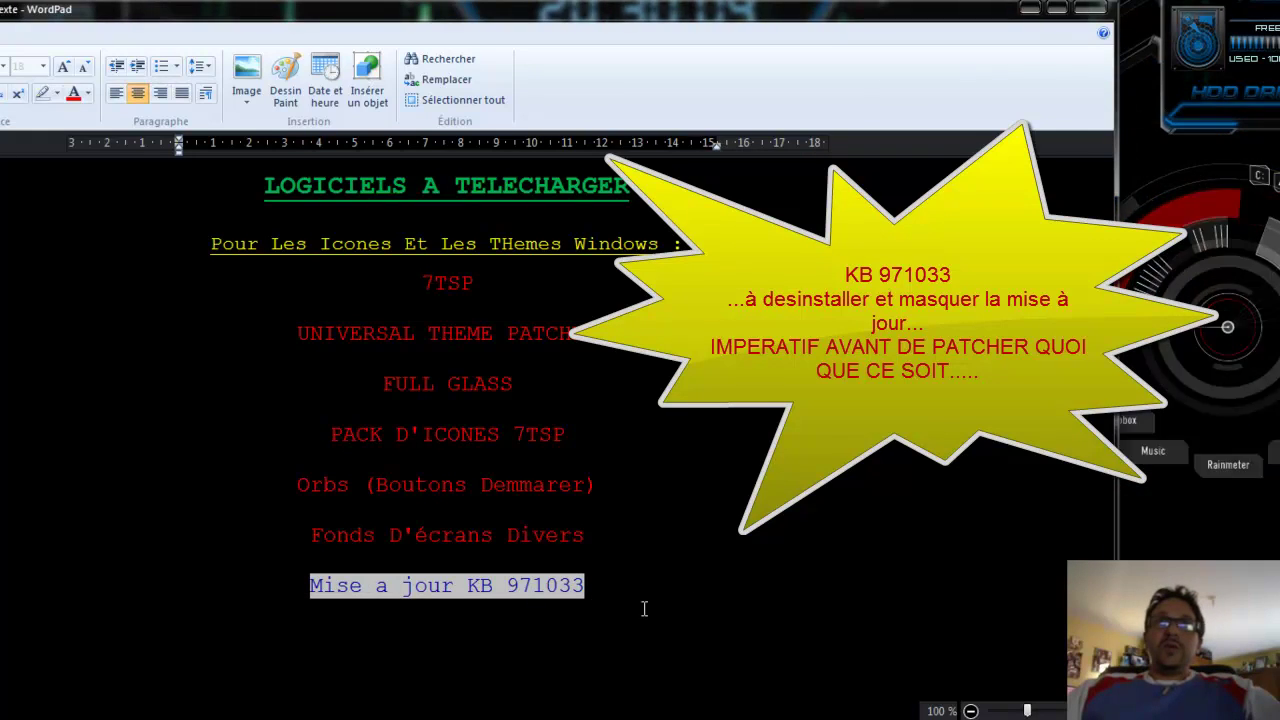
- Open Windows Update and go through its update history to the list of installed updates that can be uninstalled
key("super")
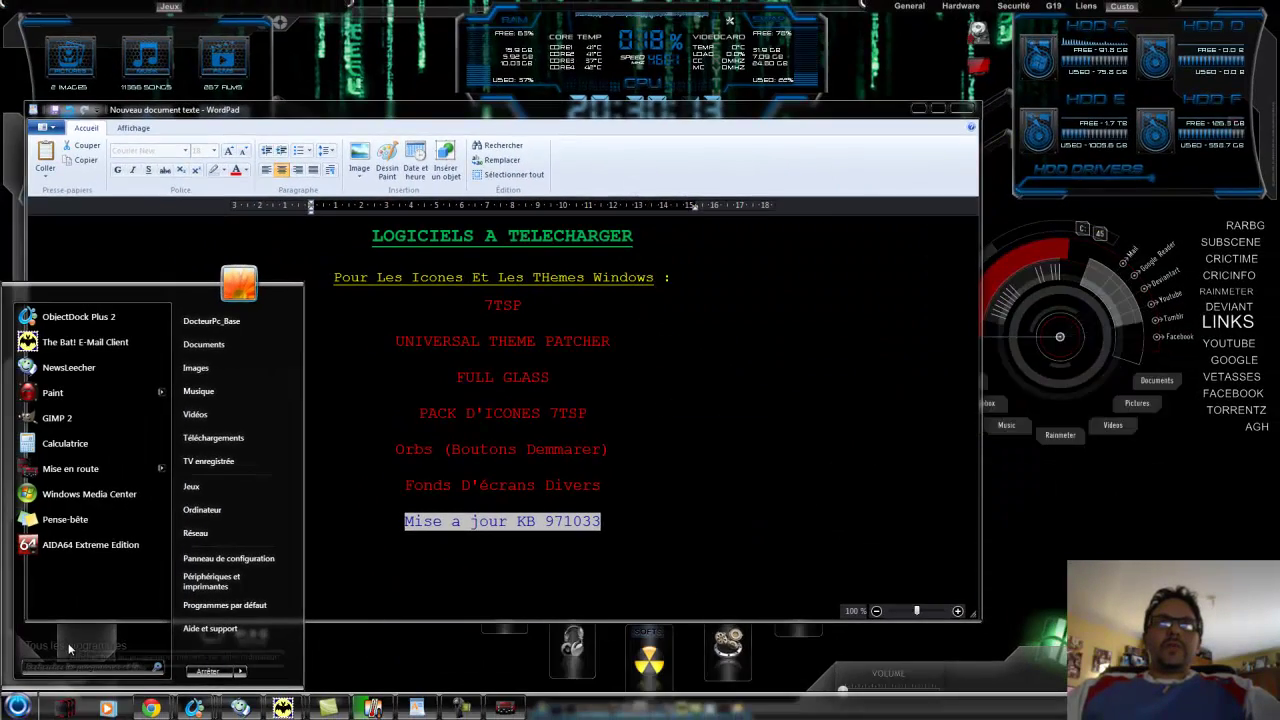
left_click(68, 643)
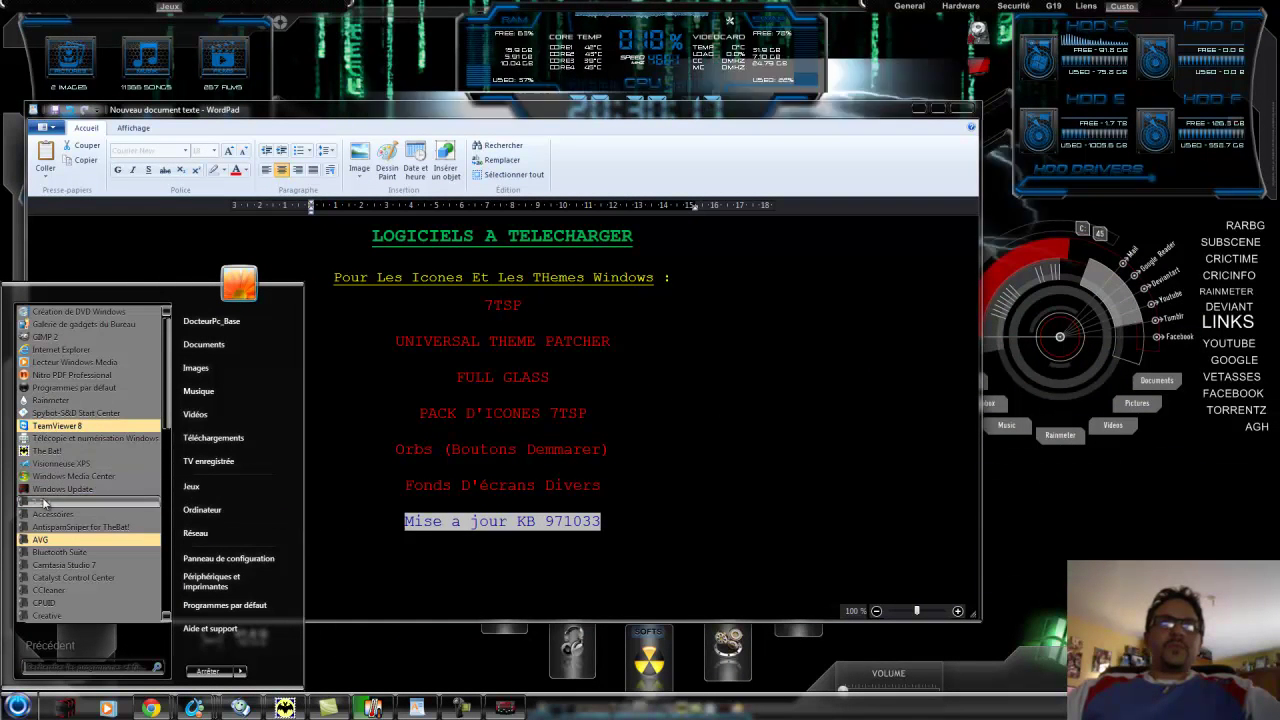
left_click(62, 489)
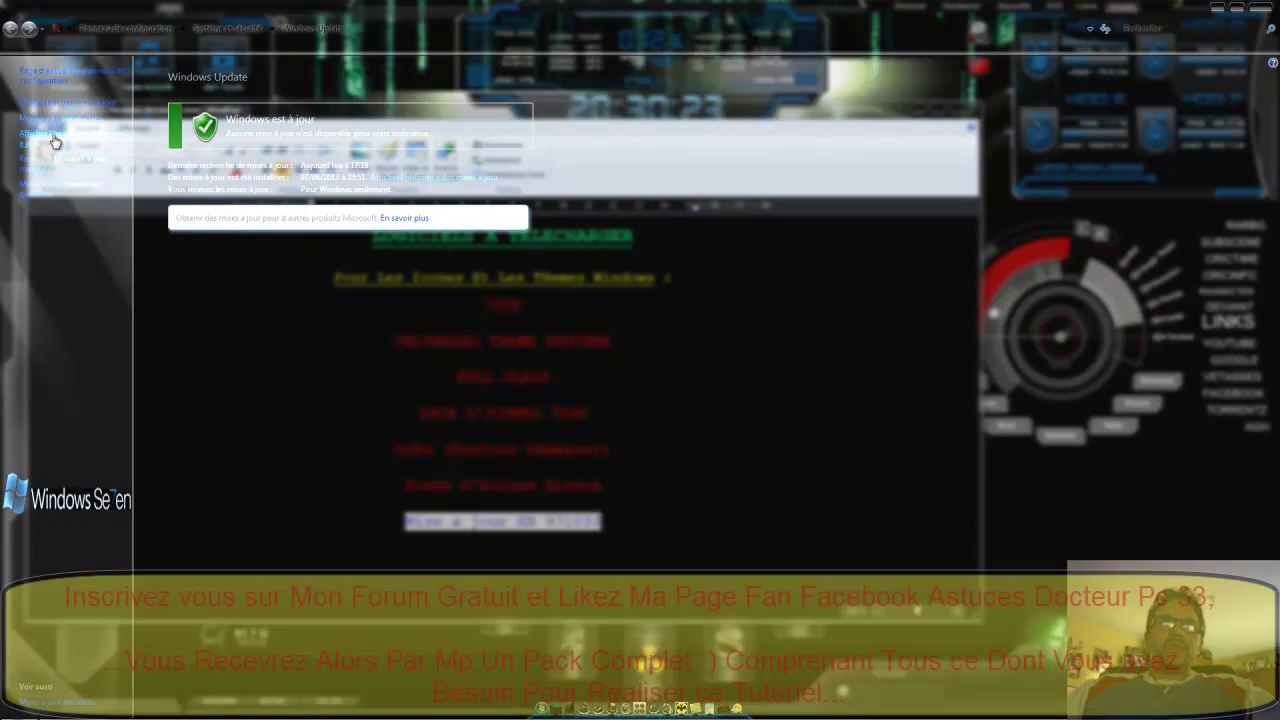
left_click(55, 140)
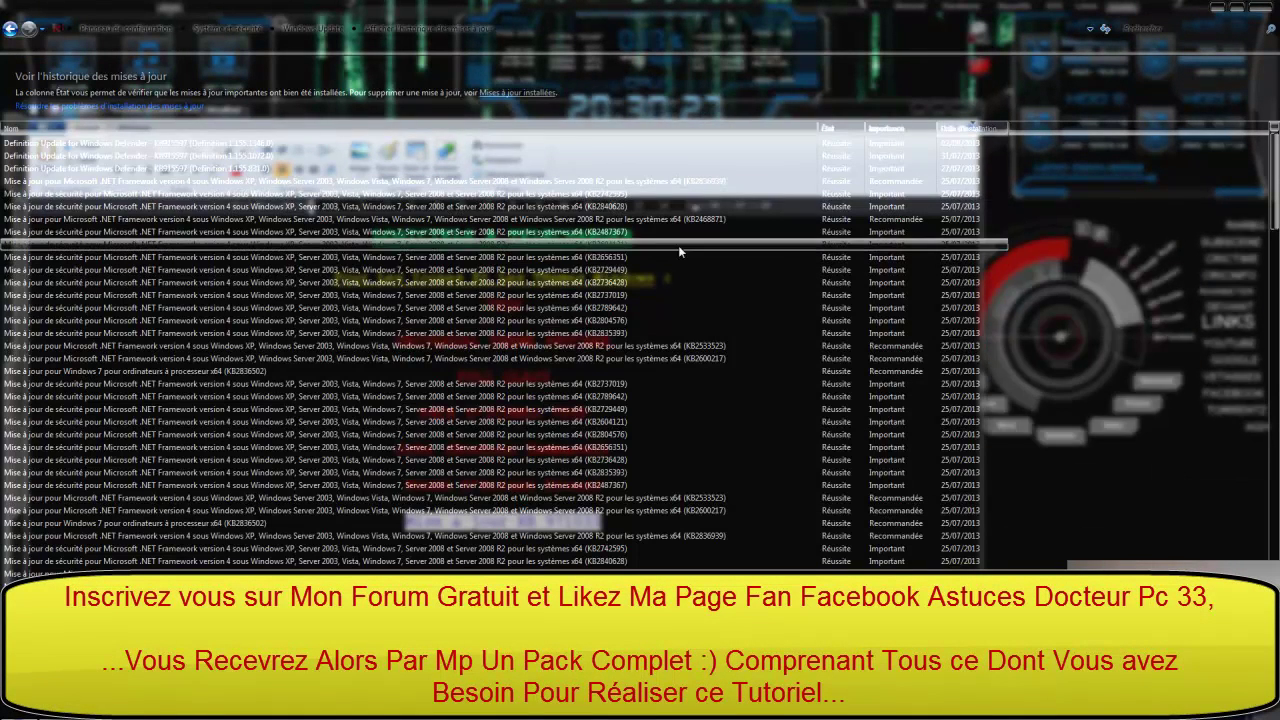
left_click(504, 93)
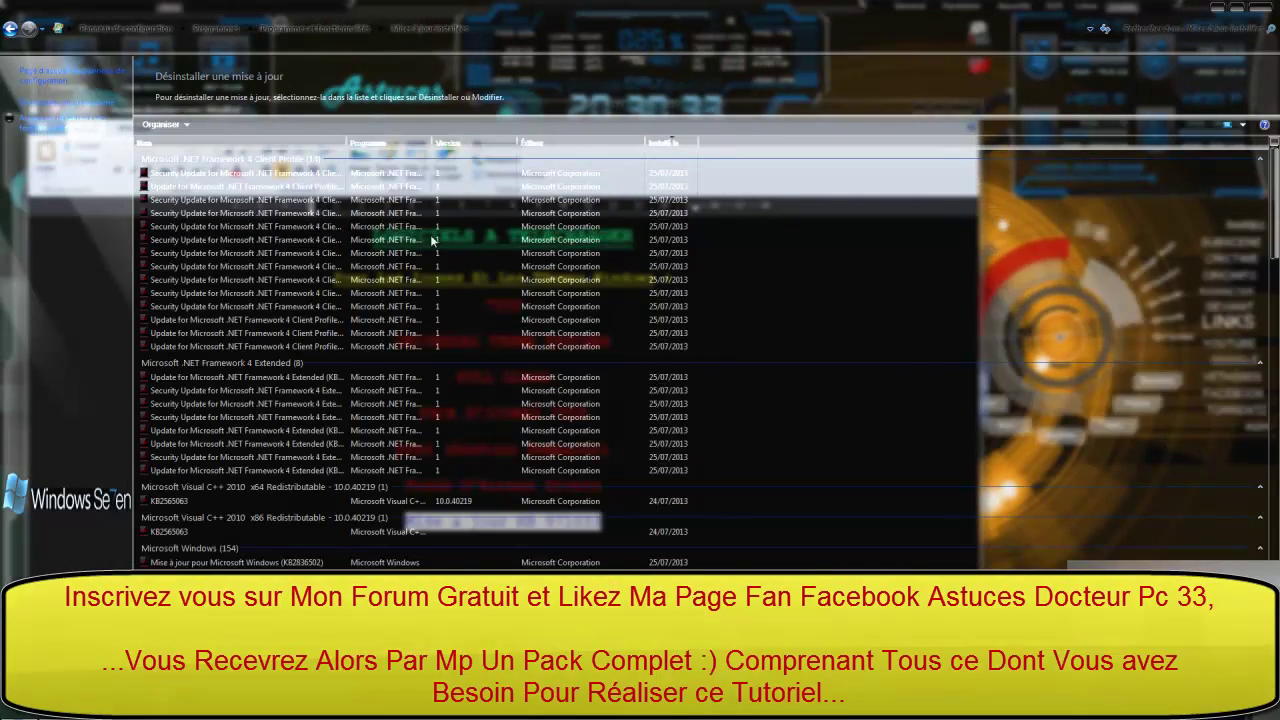
- Look through the installed Microsoft Windows updates by KB number, and close the update window
scroll(443, 290, "down", 4)
scroll(443, 290, "down", 15)
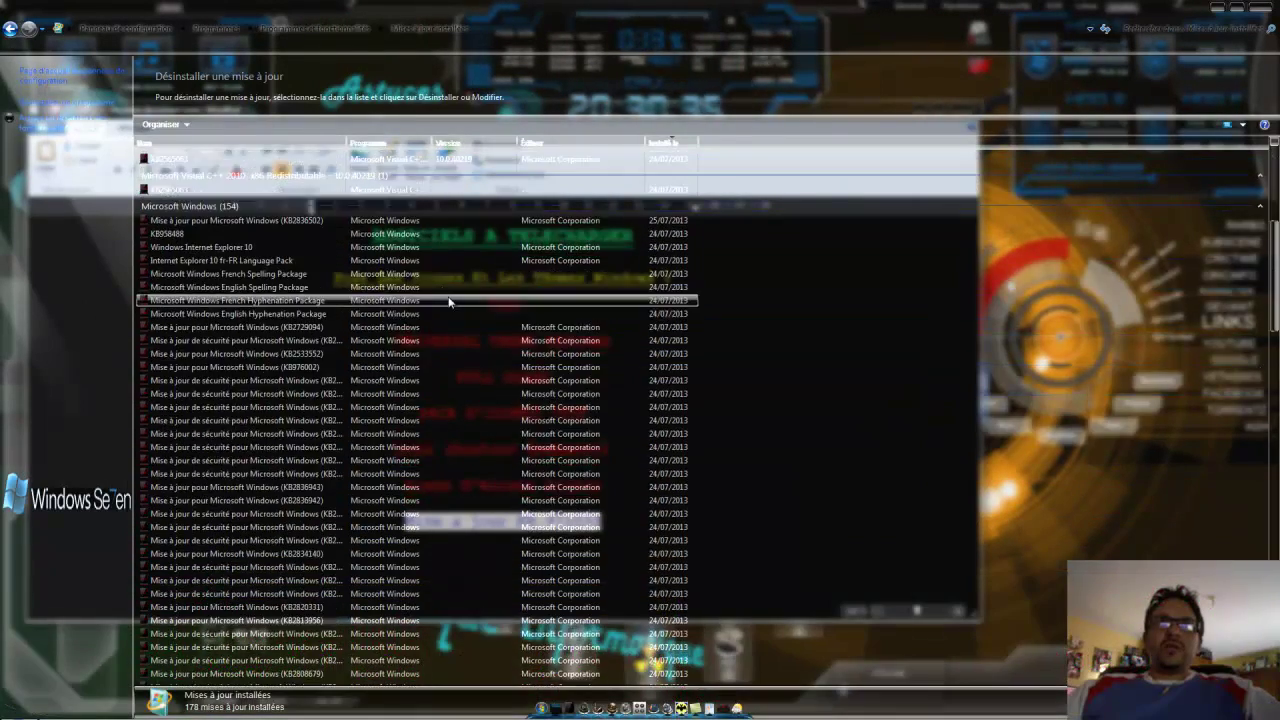
scroll(678, 395, "up", 10)
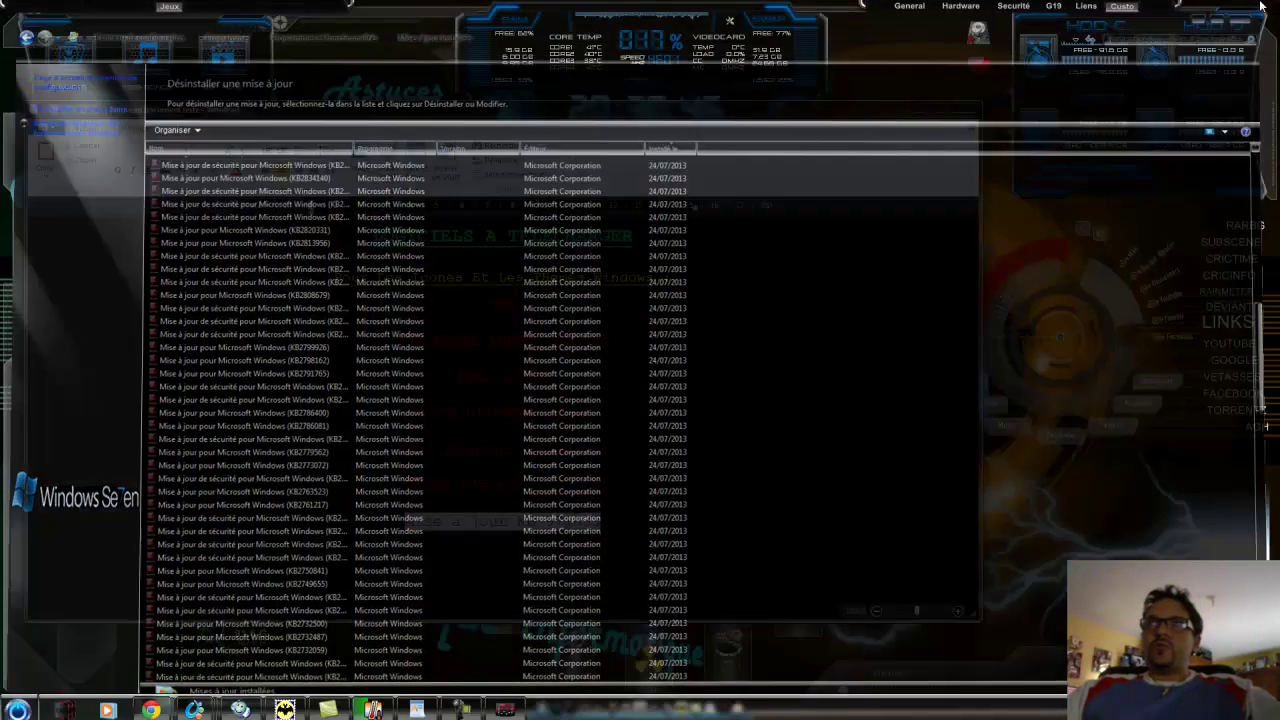
left_click(1262, 7)
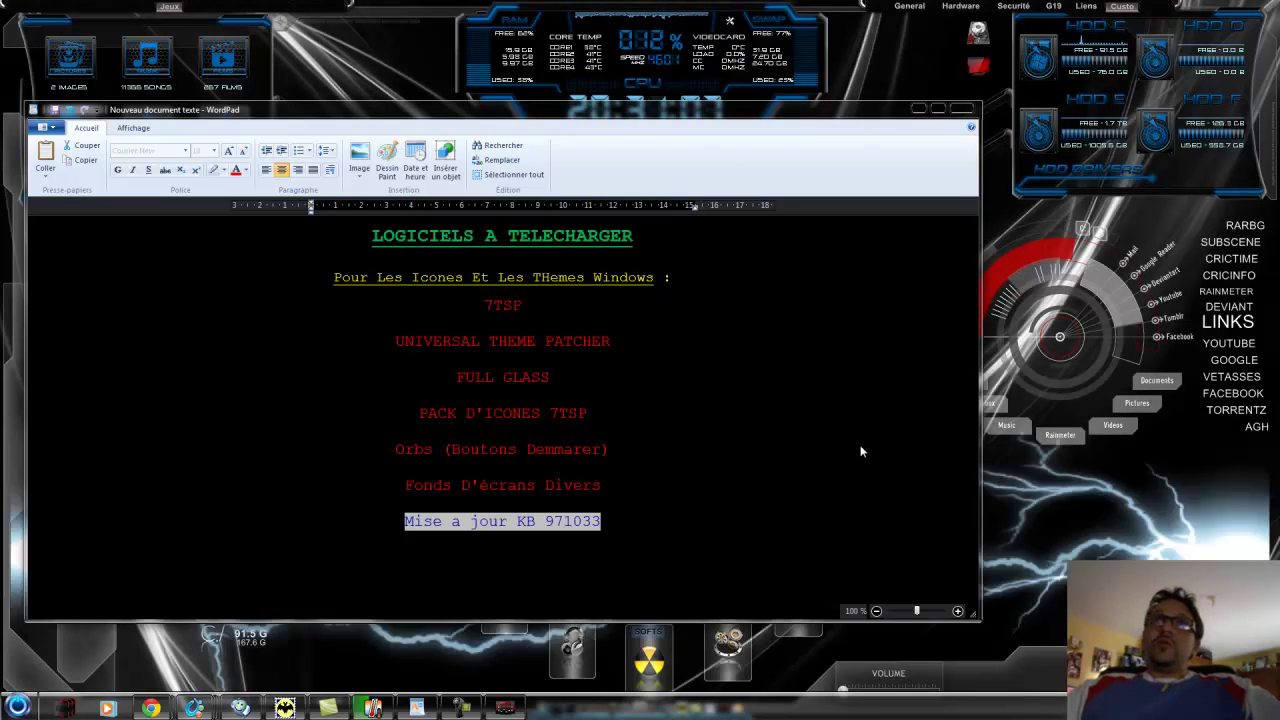
- Clear WordPad off the desktop and briefly show the customised Start menu
left_click(505, 708)
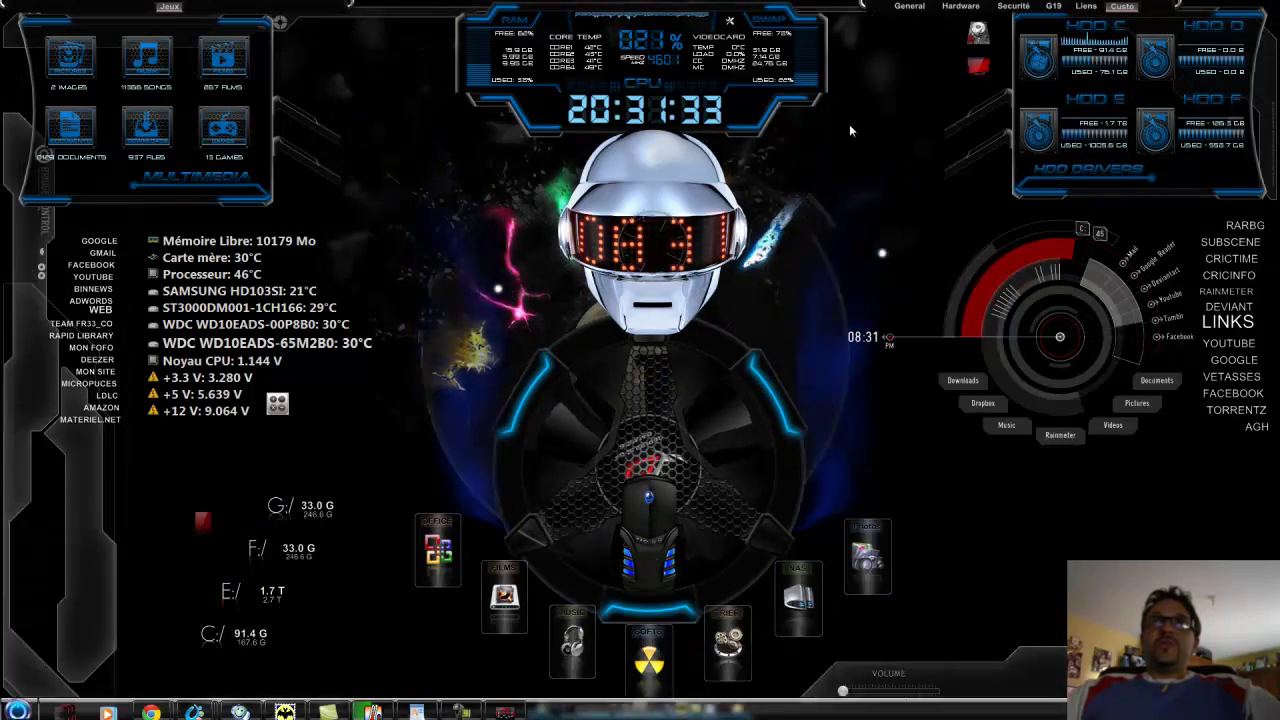
mouse_move(1055, 6)
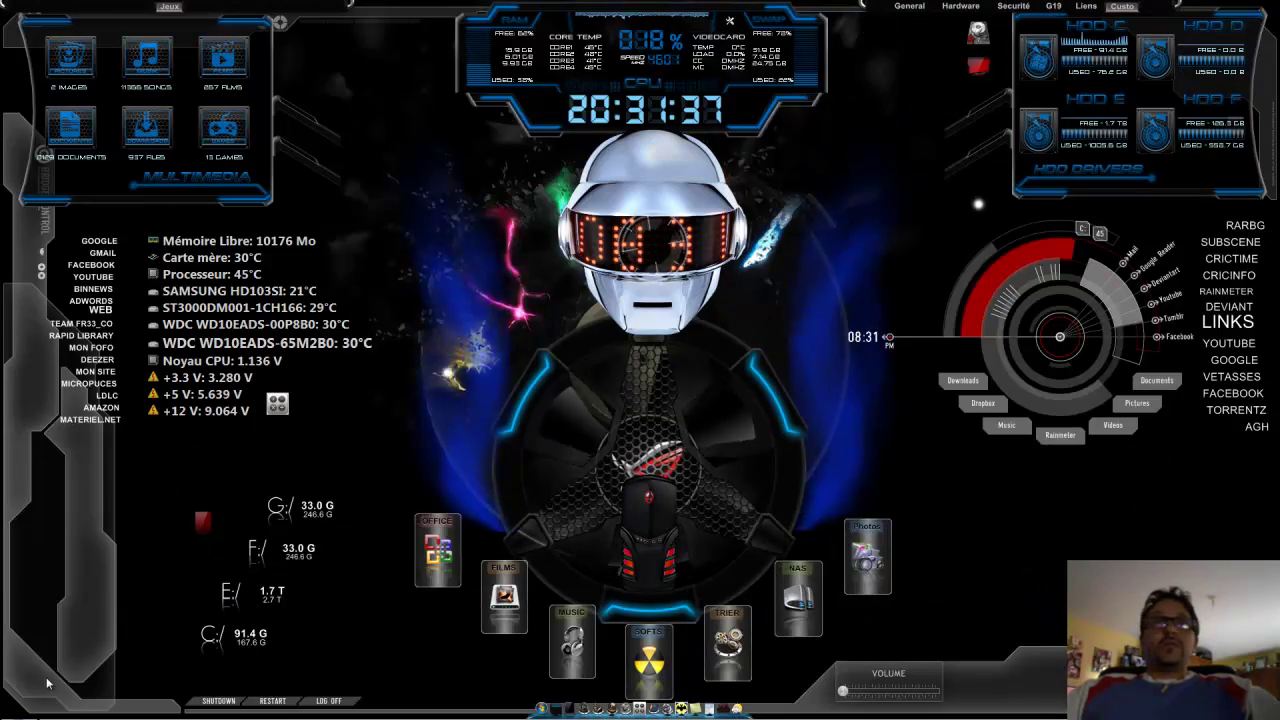
left_click(18, 706)
left_click(327, 473)
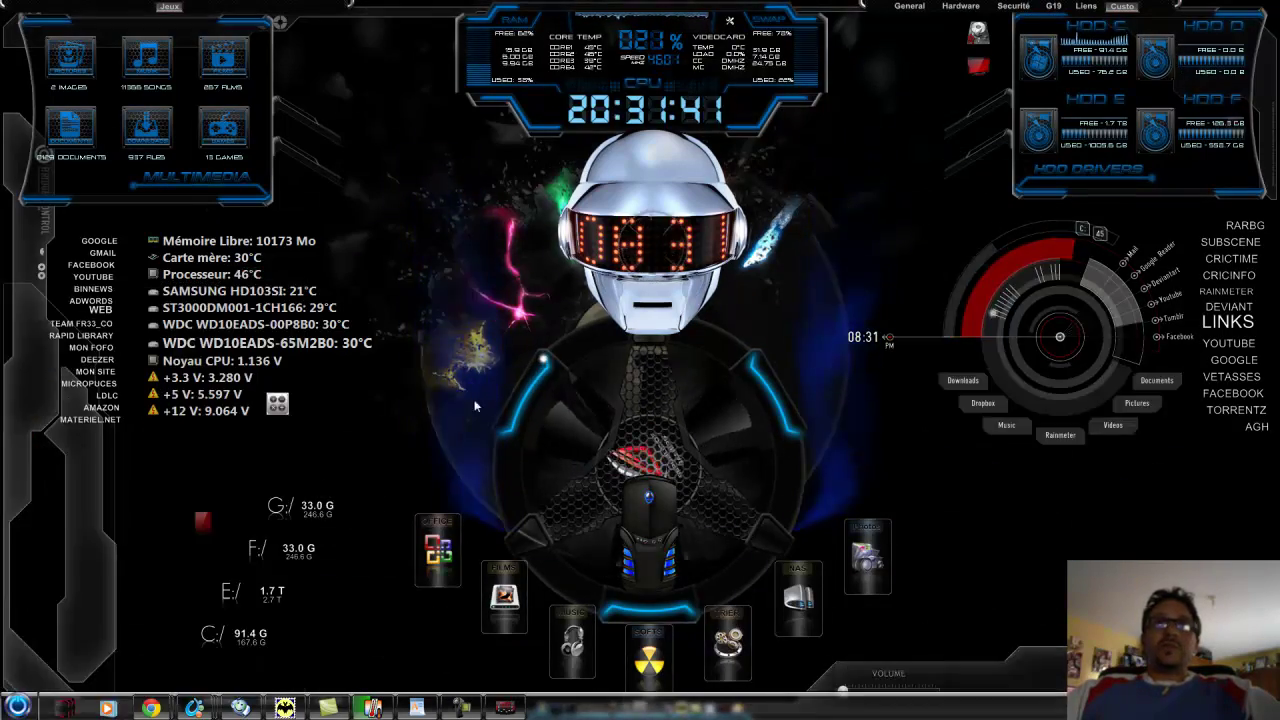
- Show the themed Computer window together with the Start menu, and close the window
key("super+e")
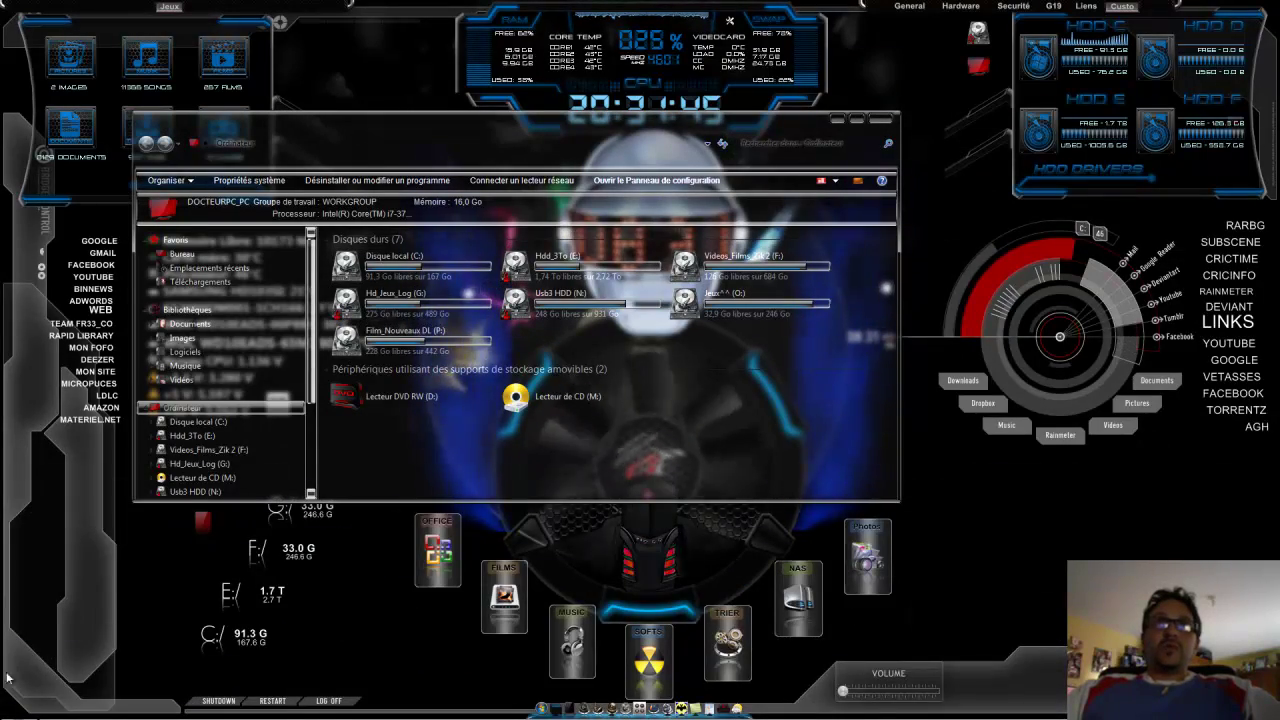
key("super")
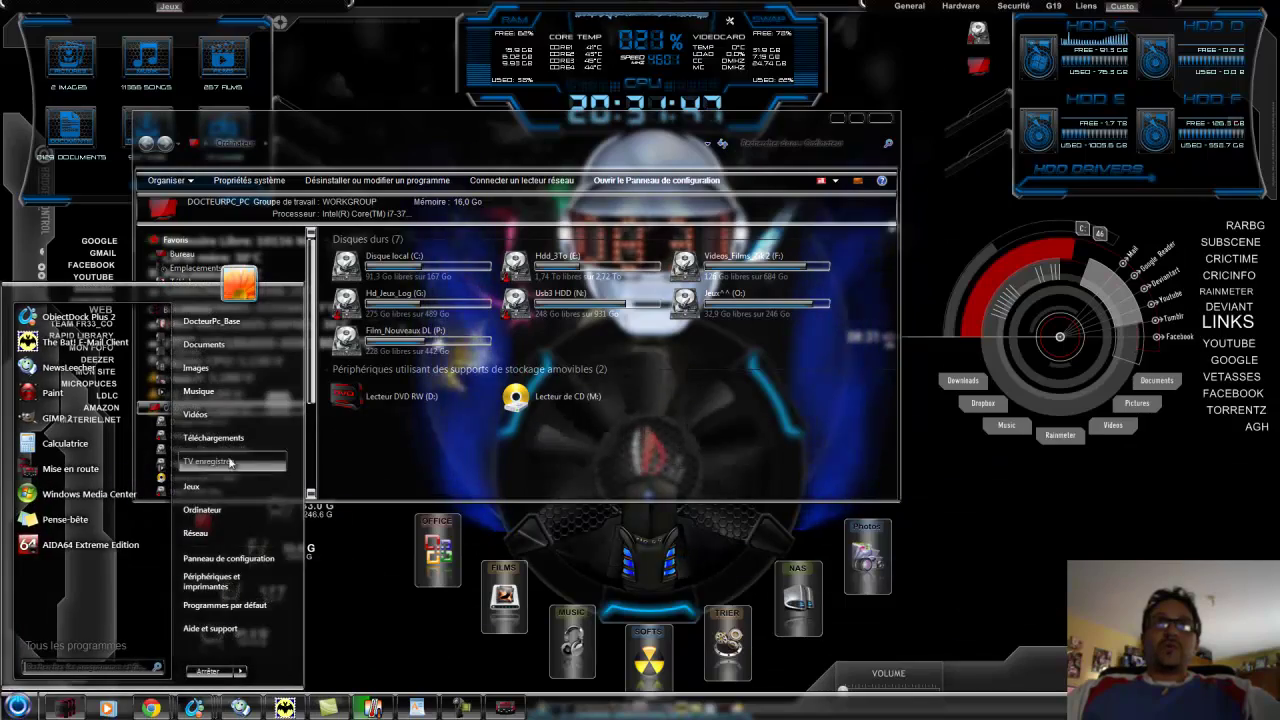
left_click(240, 565)
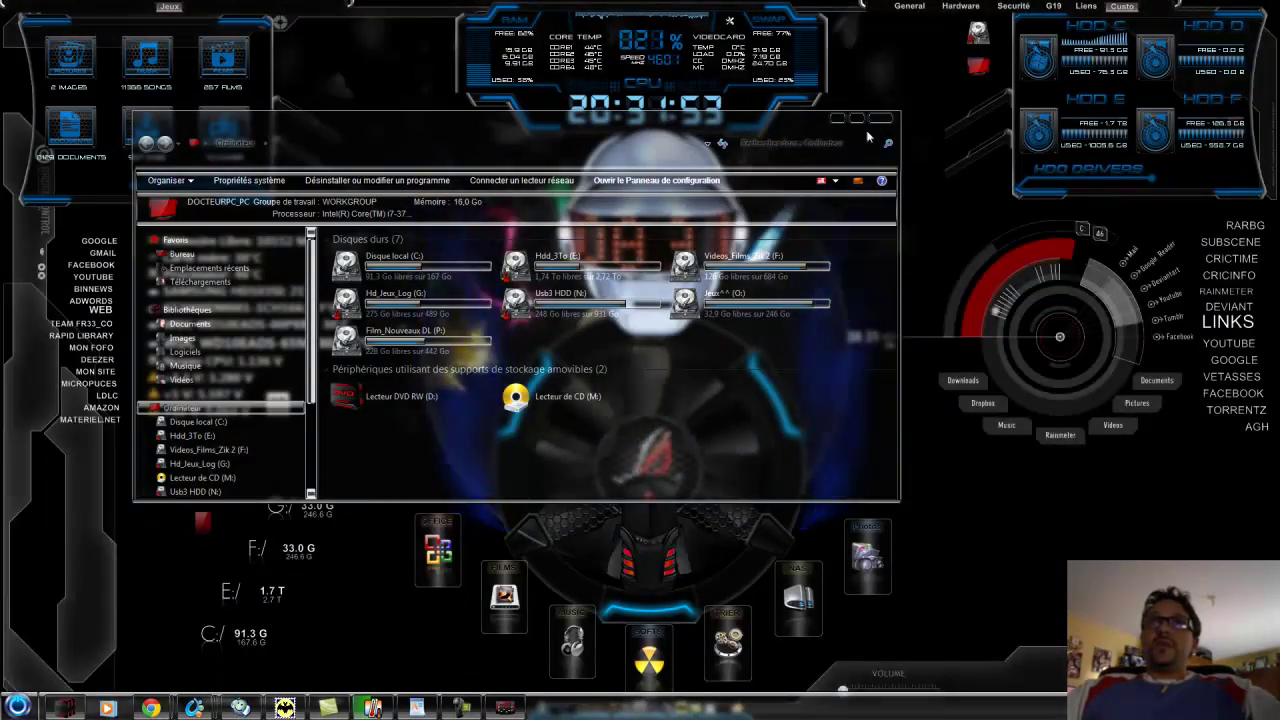
left_click(880, 118)
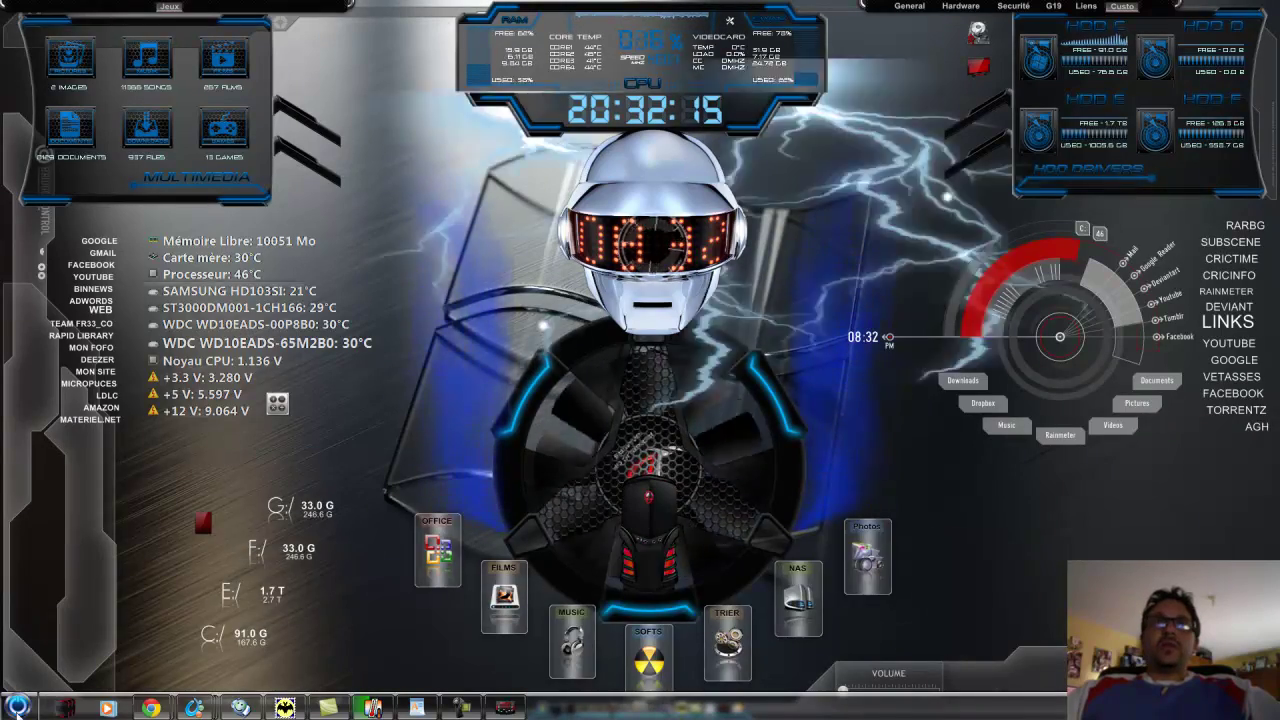
- Reopen the Computer window and browse drive C: and the Hd_Jeux_Log (G:) drive to compare their folder backgrounds
key("super")
left_click(204, 513)
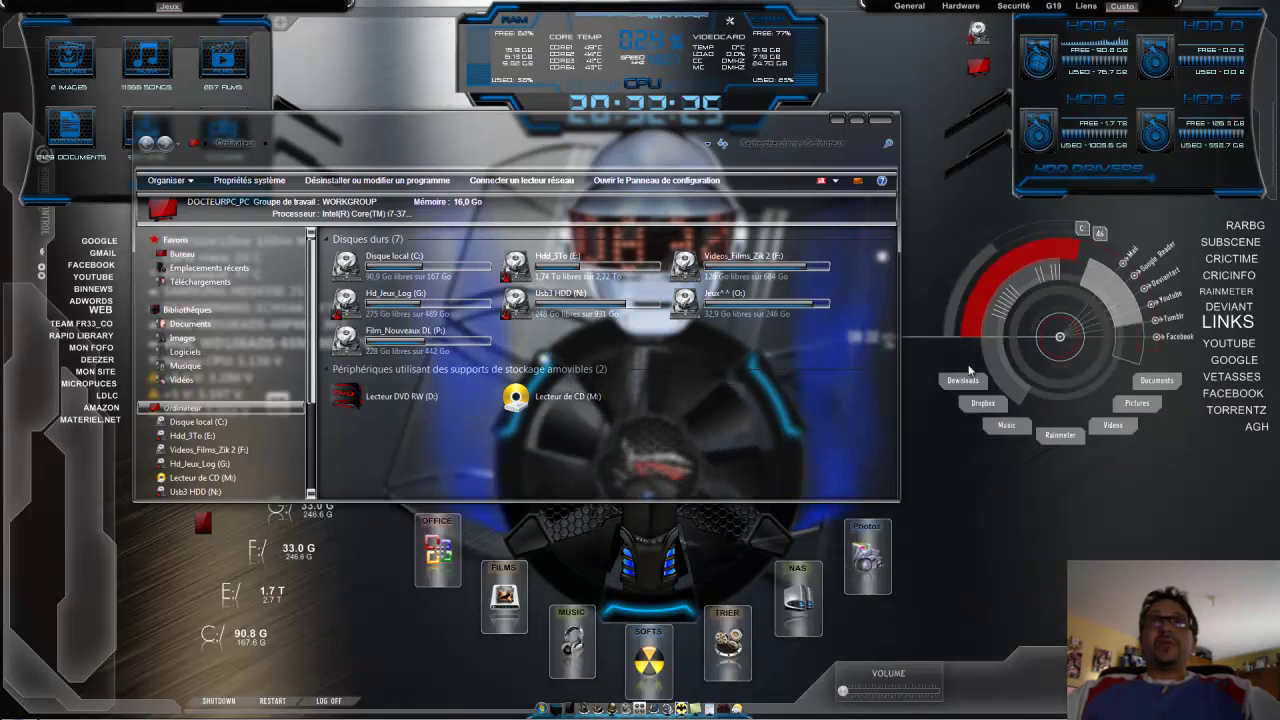
double_click(409, 275)
key("BackSpace")
double_click(424, 303)
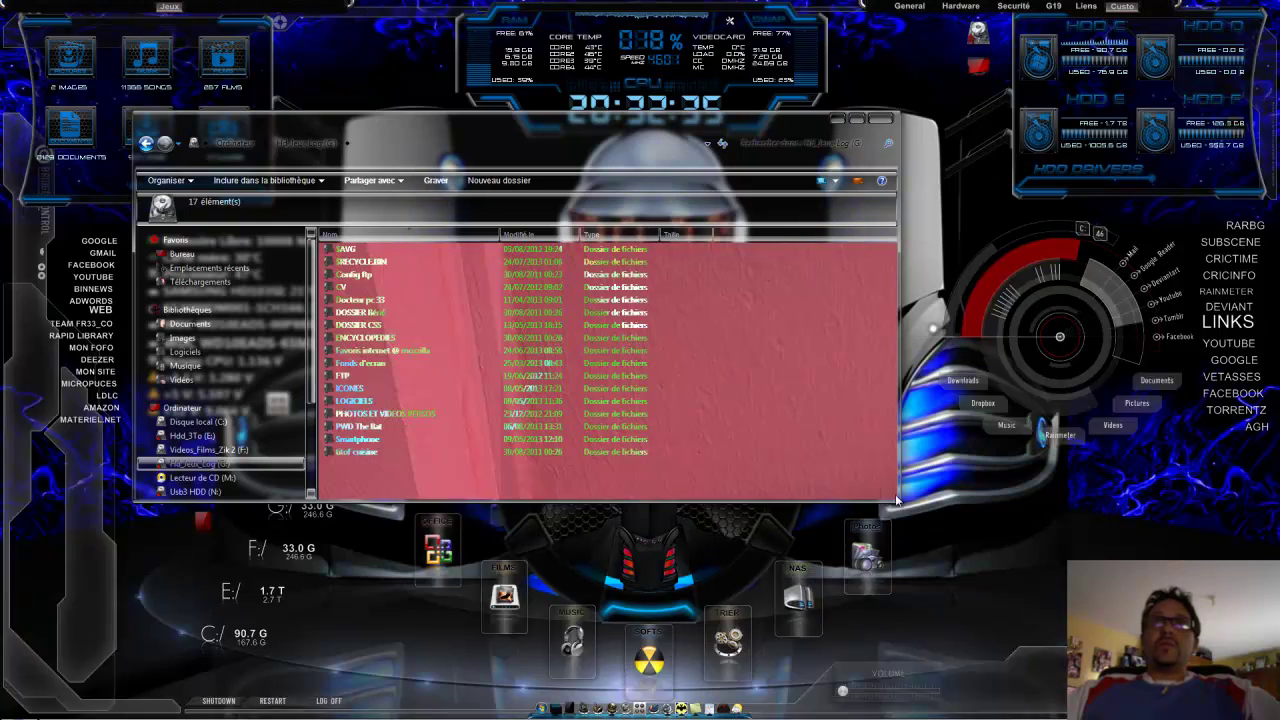
- Make the drive window taller, view the "Docteur pc 33" folder, and return to the Computer view
left_click_drag(898, 500, 860, 635)
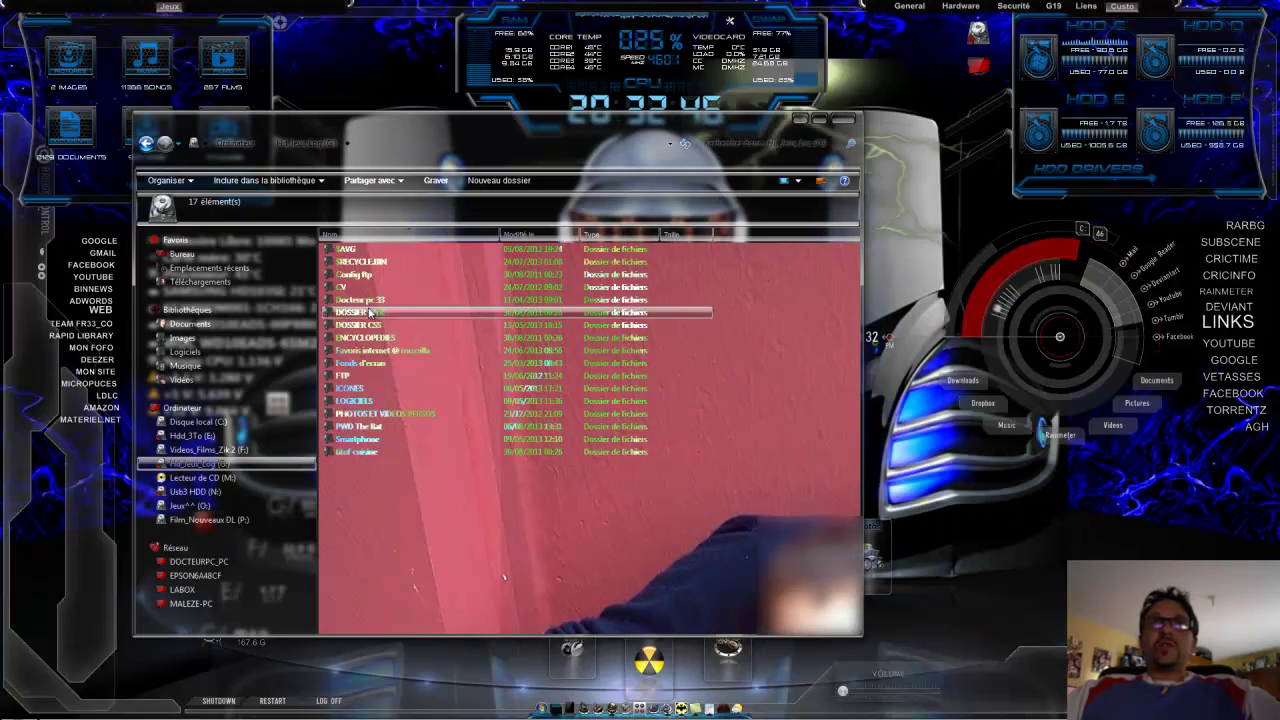
double_click(369, 302)
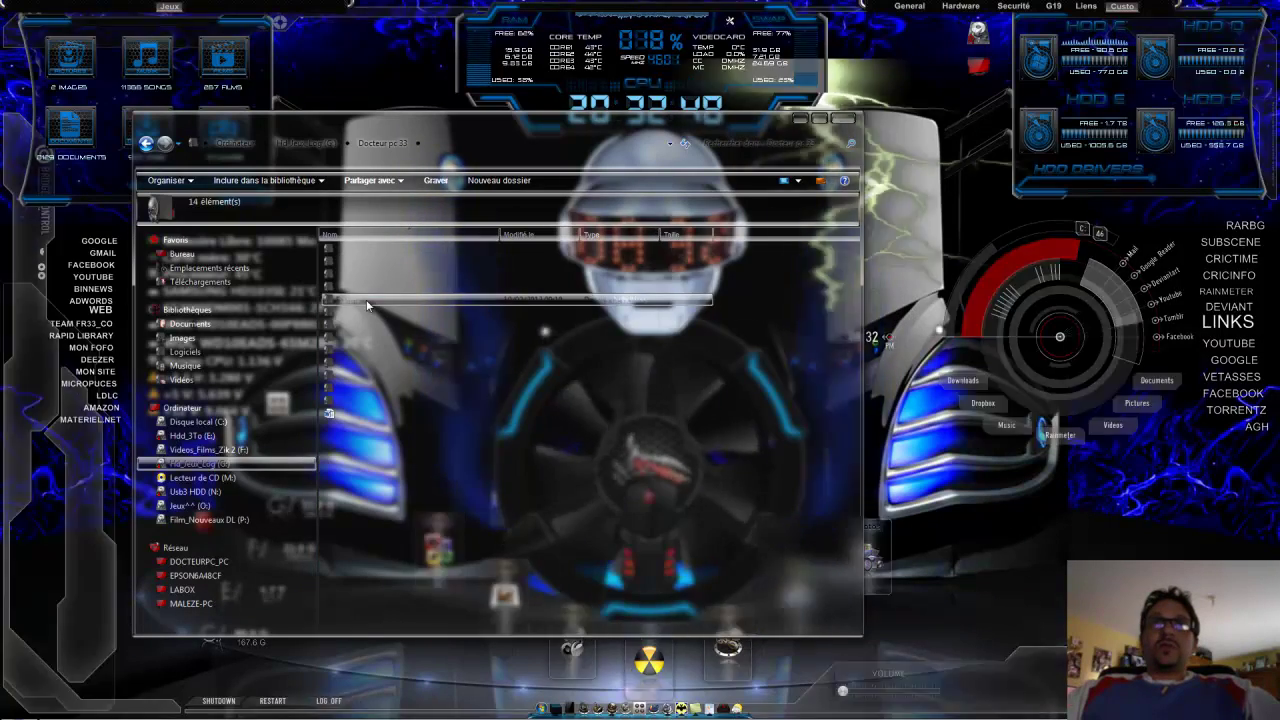
left_click(148, 144)
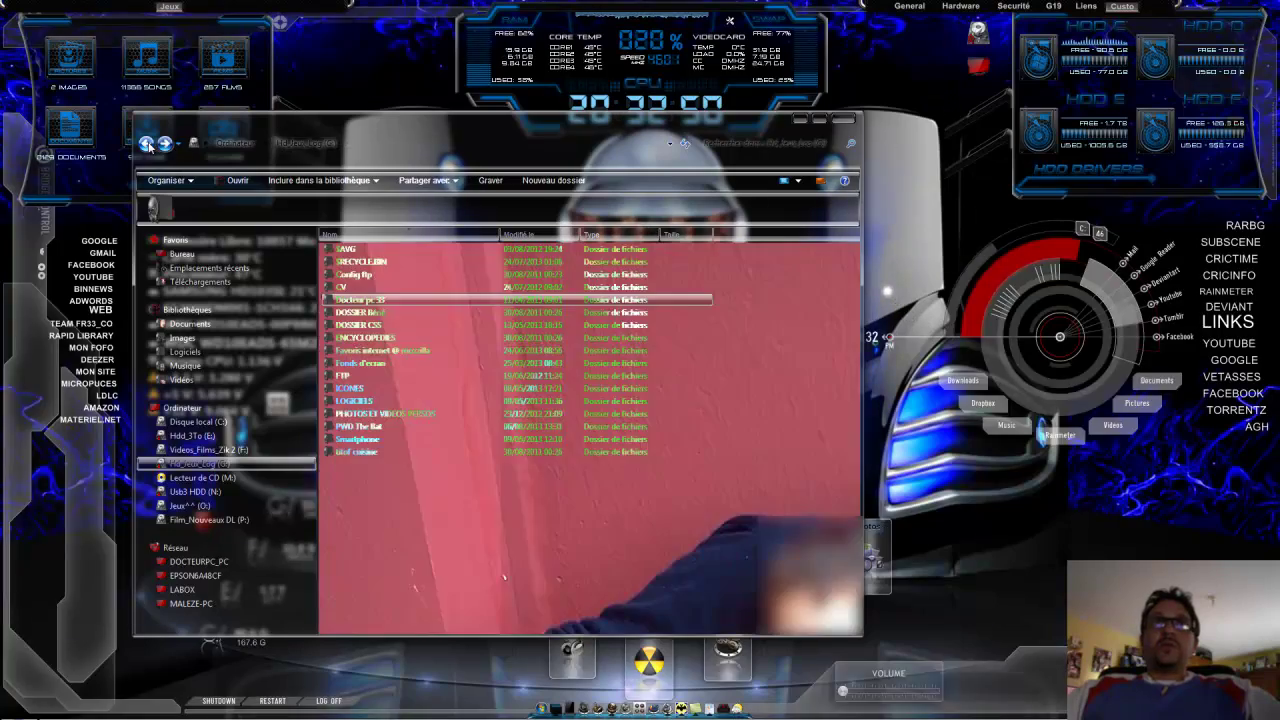
left_click(148, 145)
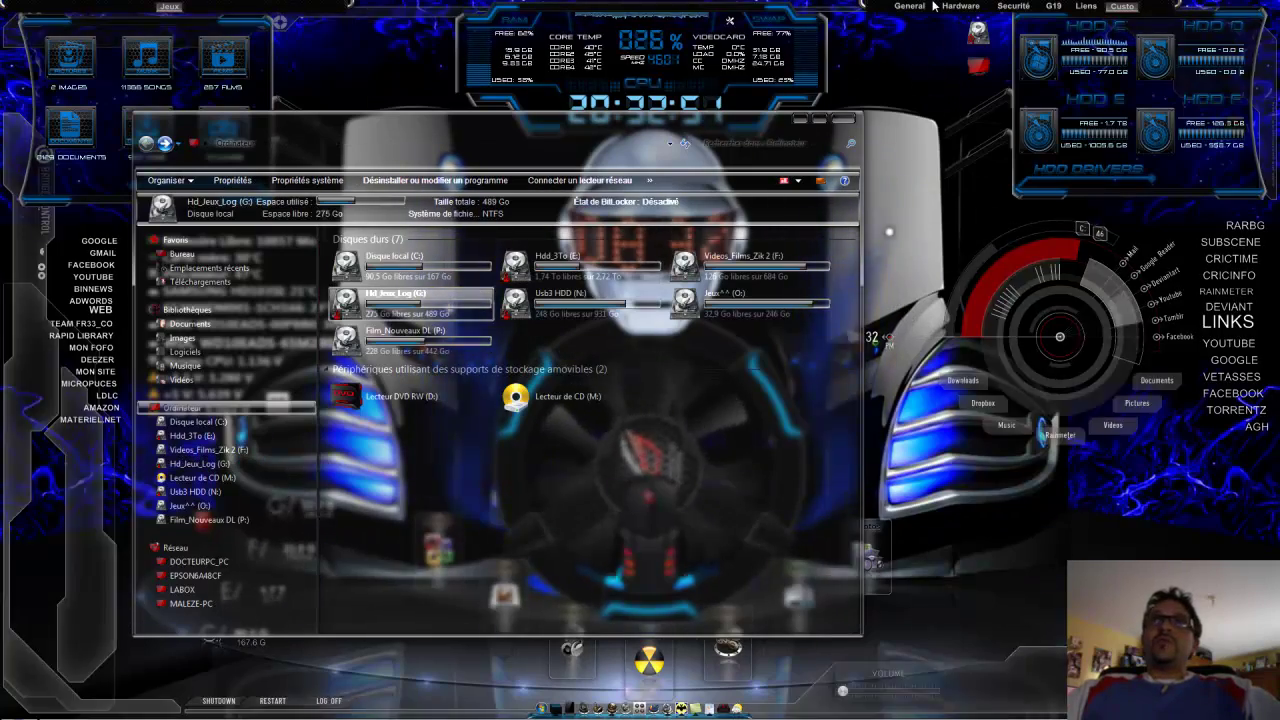
- Point out Windows 7 Folder Background Changer in the dock's Custo category, and close the Computer window
mouse_move(920, 30)
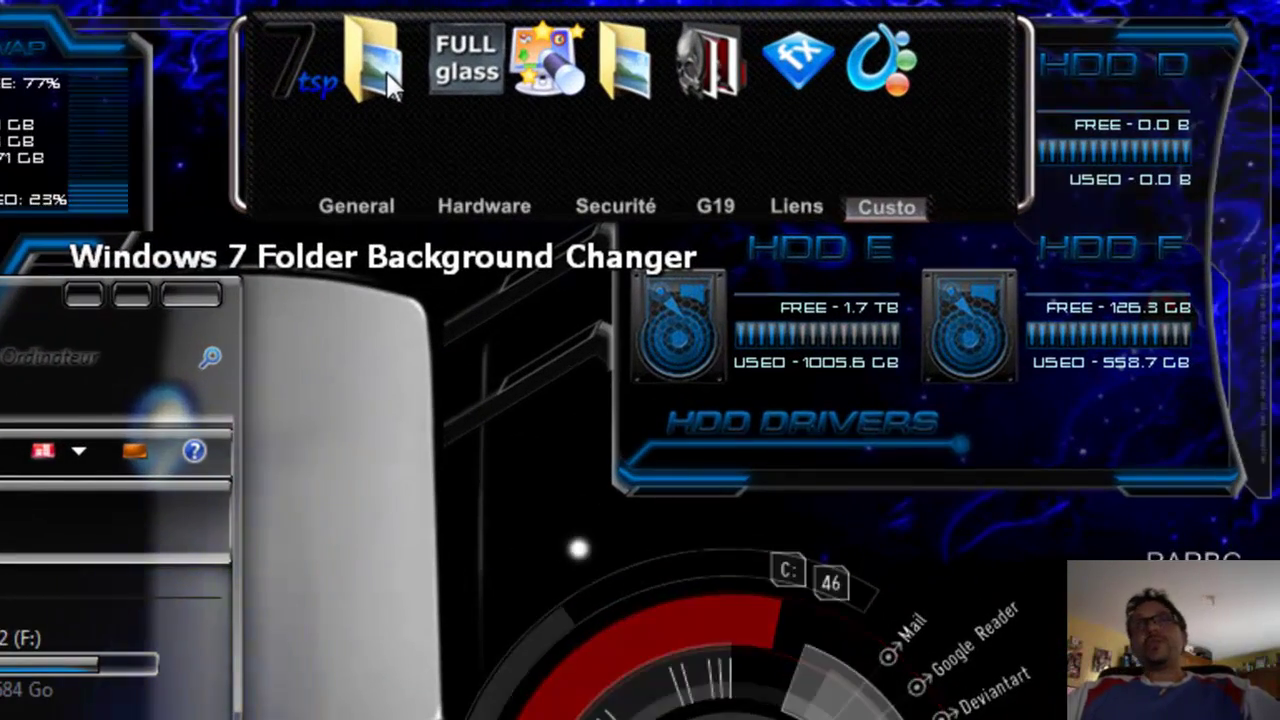
left_click(390, 85)
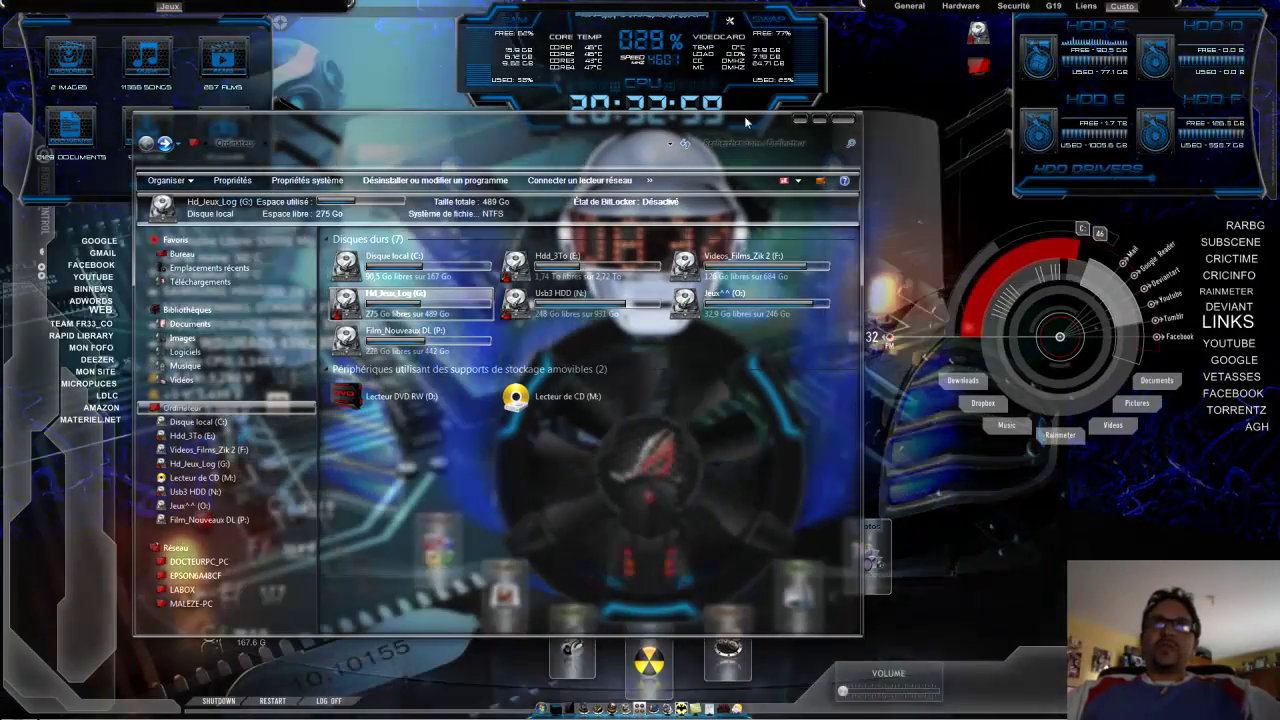
left_click(846, 122)
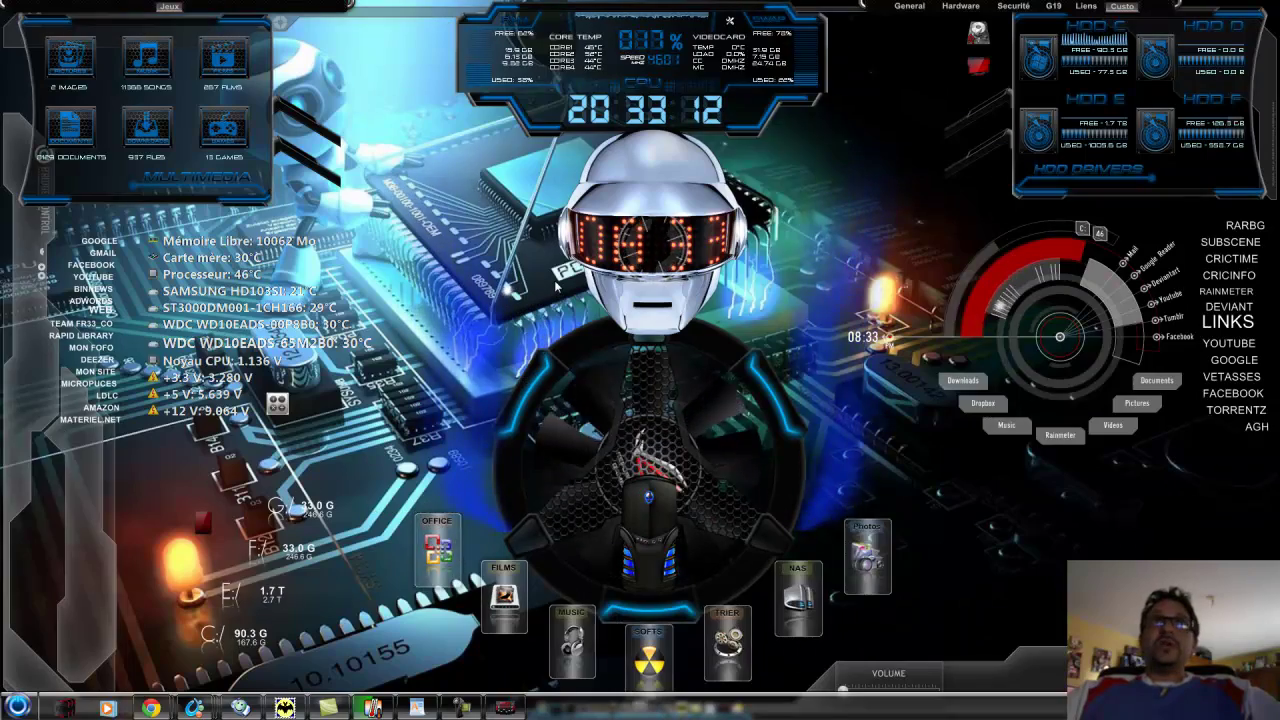
- Advance the desktop slideshow through its next background images
right_click(1002, 513)
left_click(1062, 611)
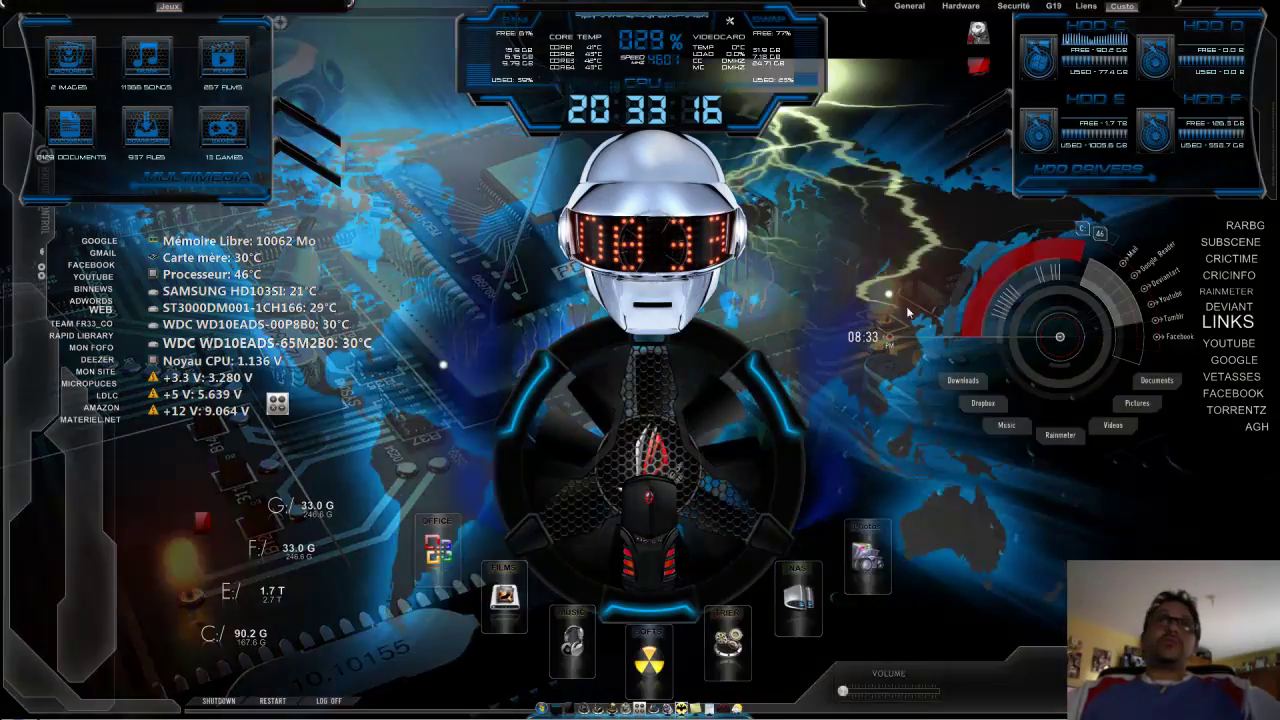
right_click(994, 512)
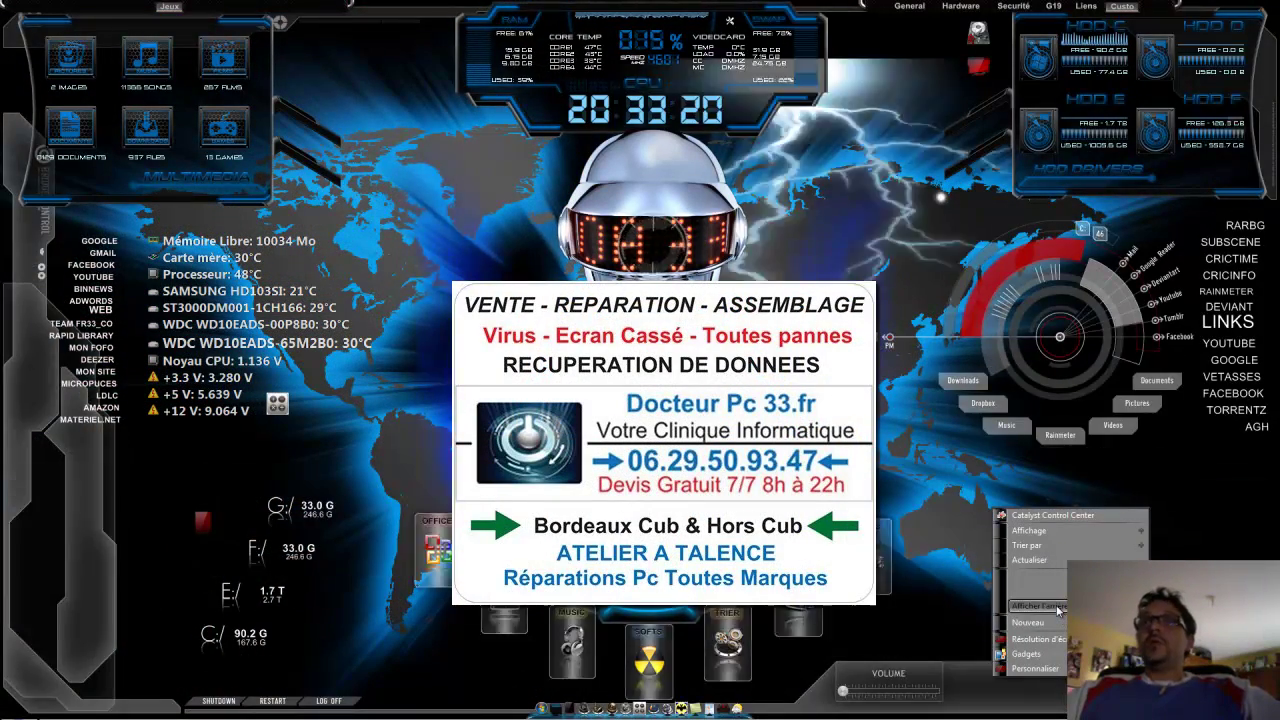
left_click(1057, 608)
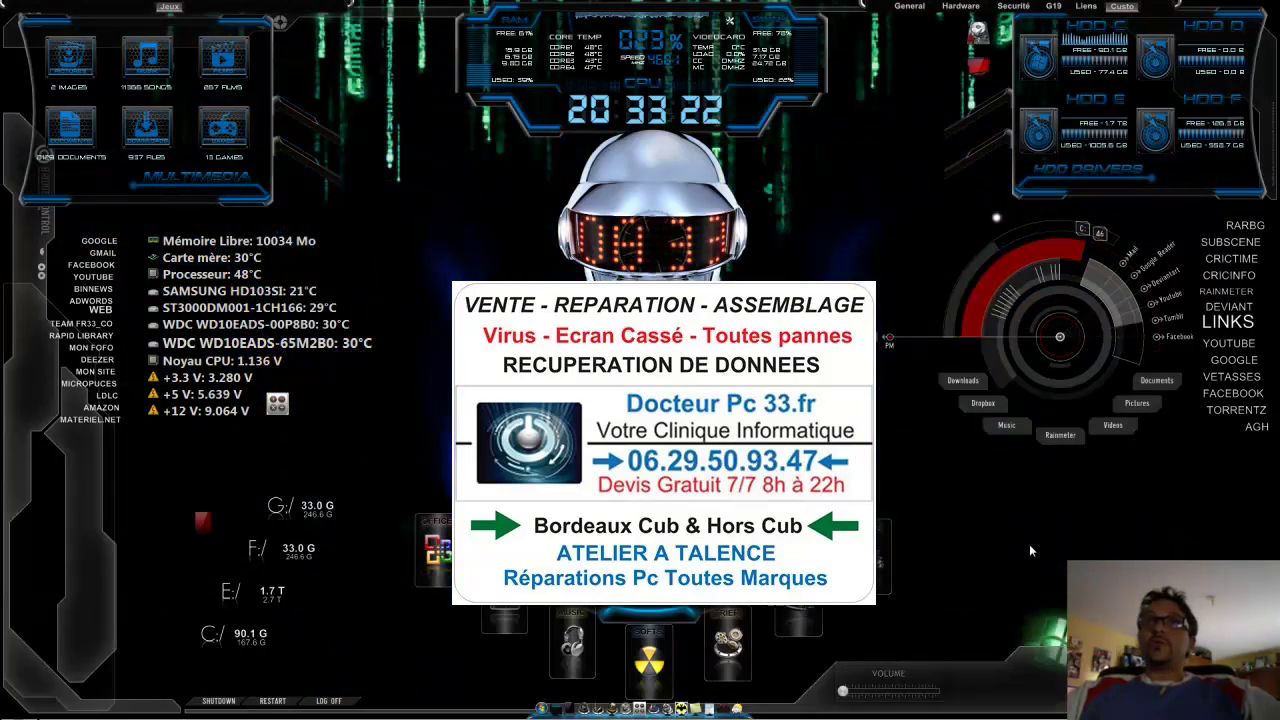
left_click(1057, 643)
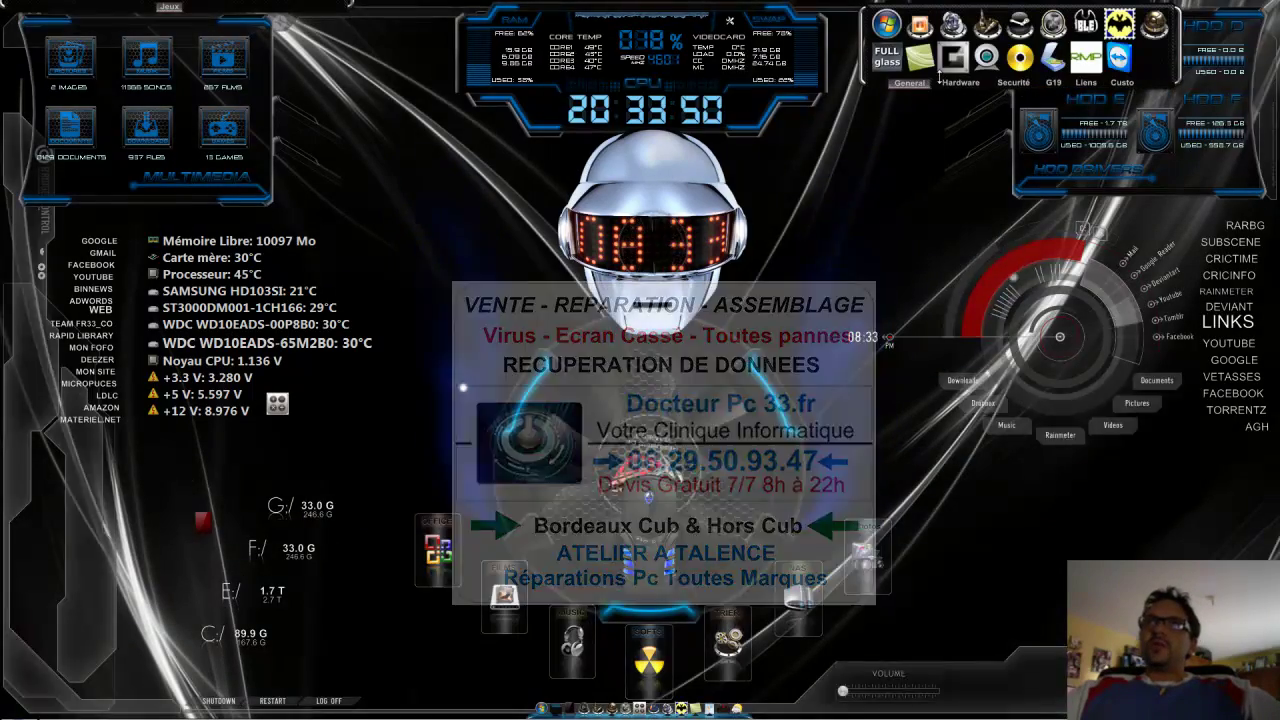
- Browse the desktop dock's Hardware, Securité, Custo and General categories, and minimise the YouTube browser window
left_click(962, 83)
left_click(1013, 83)
left_click(1125, 84)
left_click(909, 83)
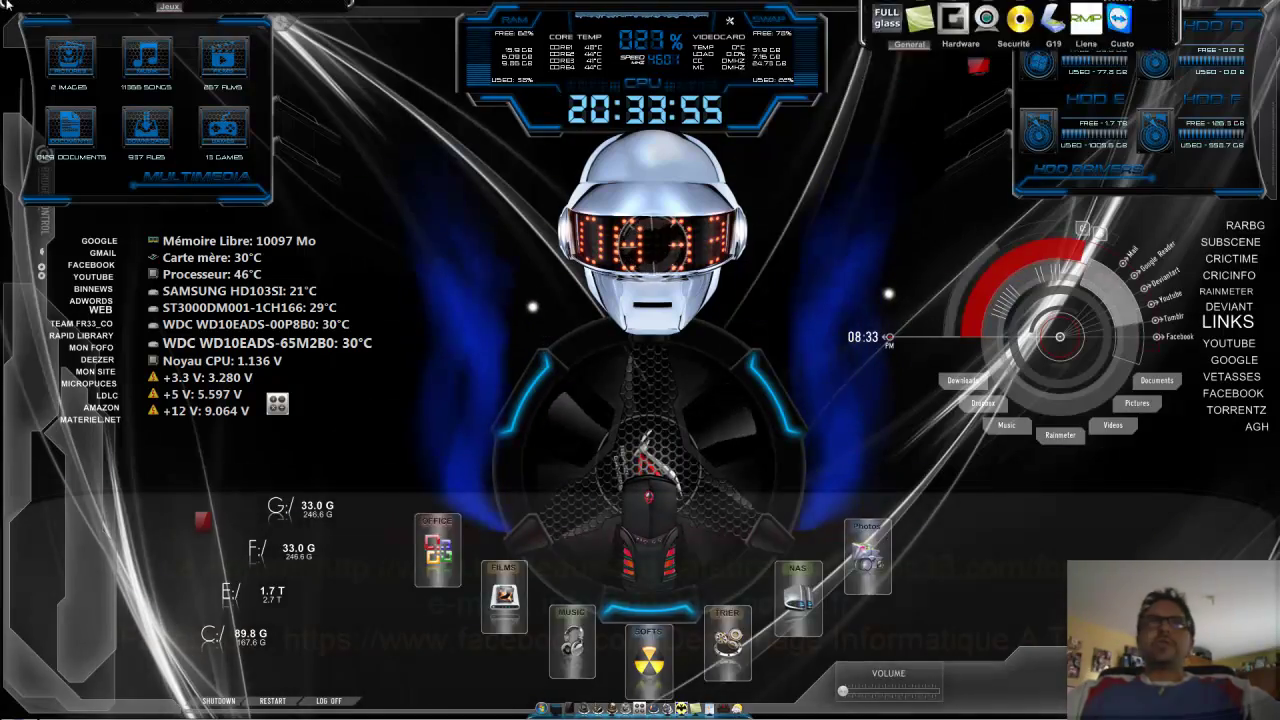
mouse_move(67, 15)
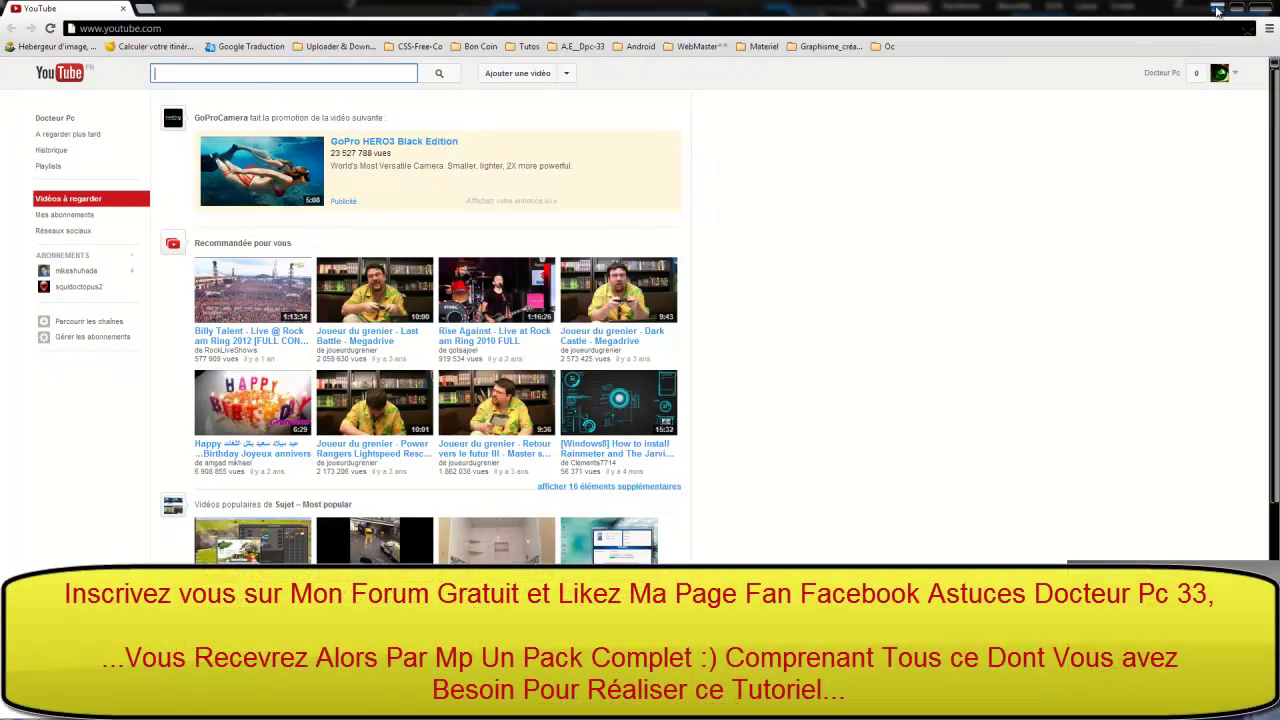
left_click(1217, 10)
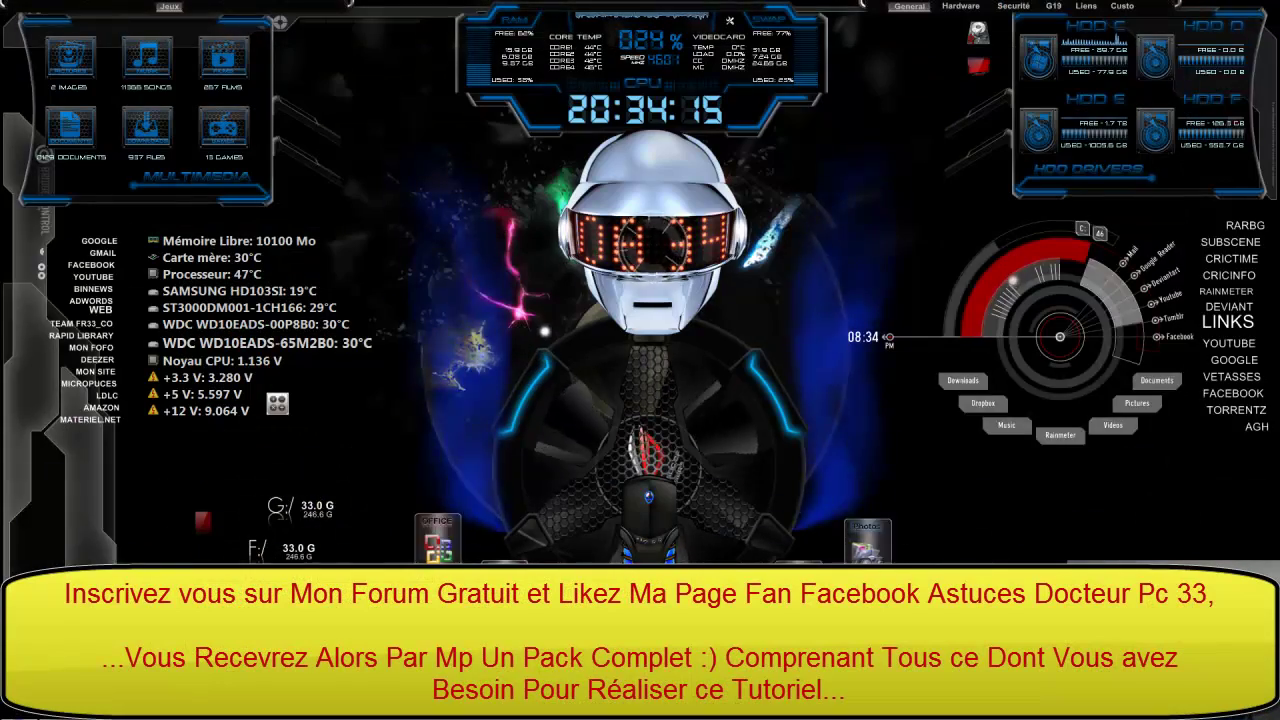